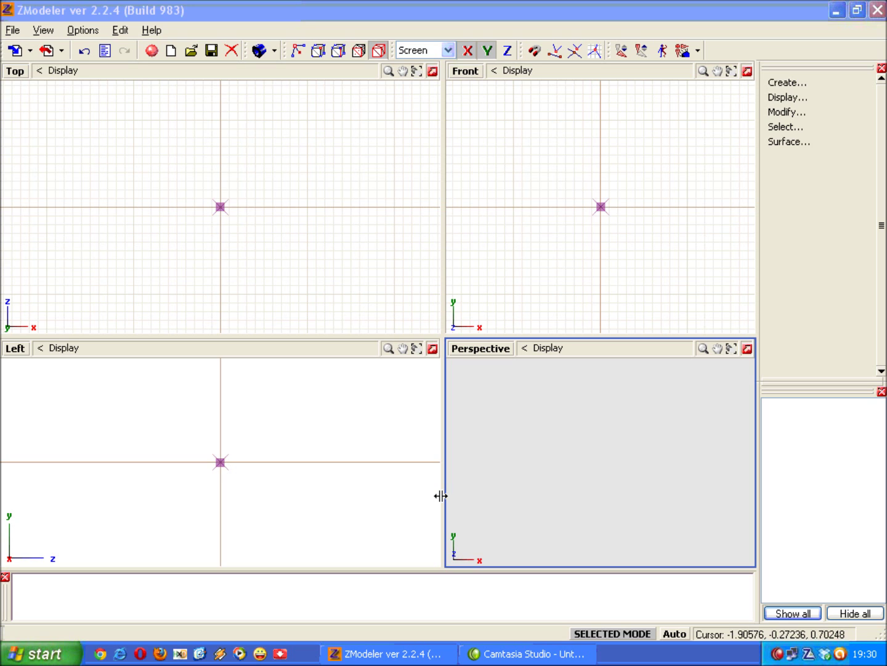
Make the Front, Top, Left and Perspective views active in turn
{"action": "left_click", "coordinate": [523, 264]}
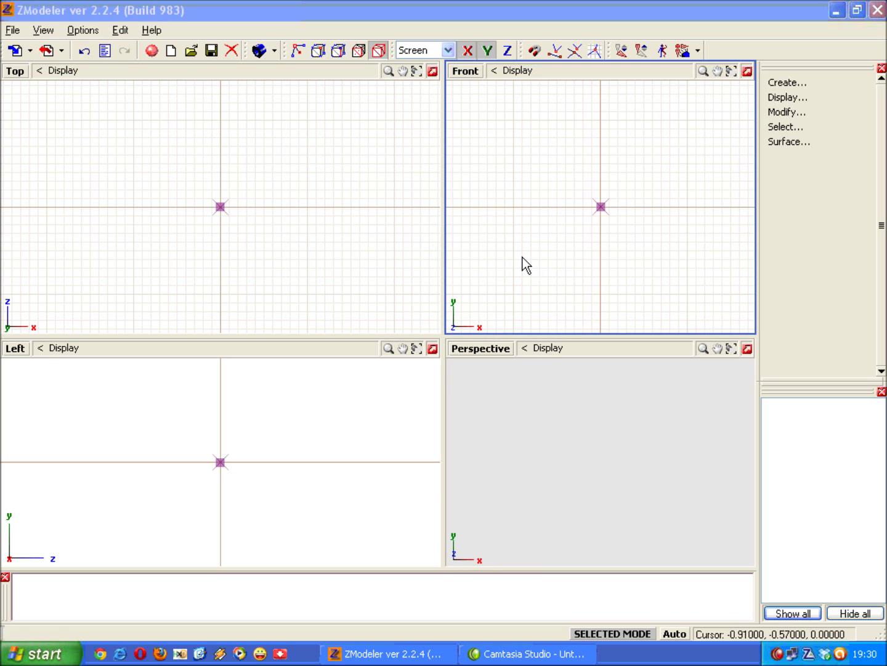
{"action": "left_click", "coordinate": [419, 270]}
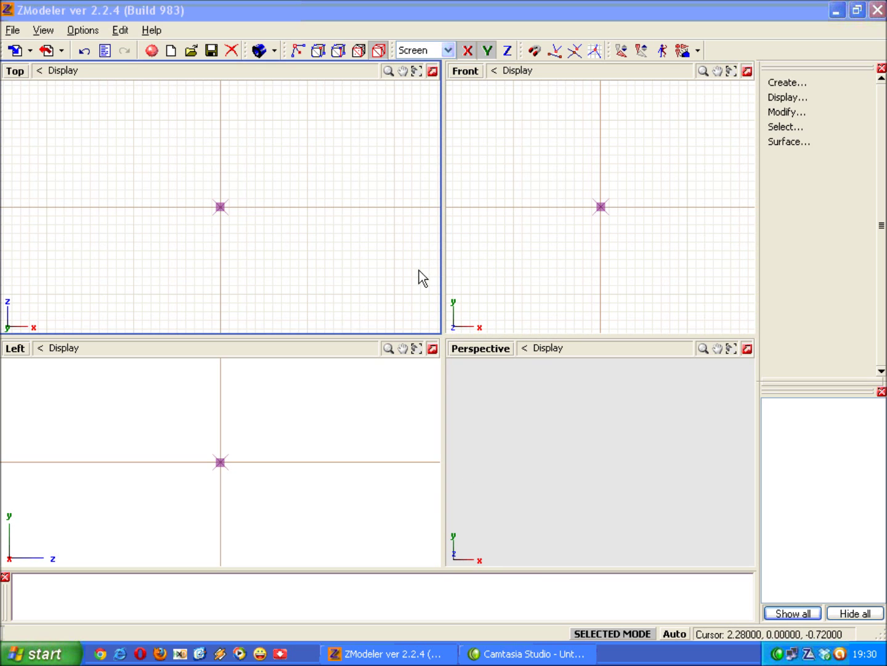
{"action": "left_click", "coordinate": [487, 252]}
{"action": "left_click", "coordinate": [323, 424]}
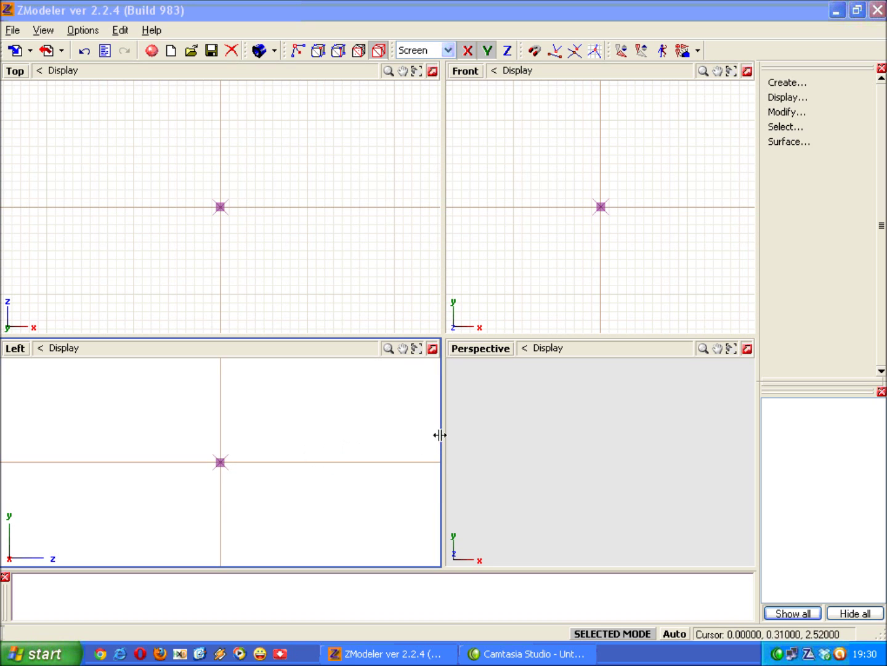
{"action": "left_click", "coordinate": [464, 432]}
{"action": "left_click", "coordinate": [439, 321]}
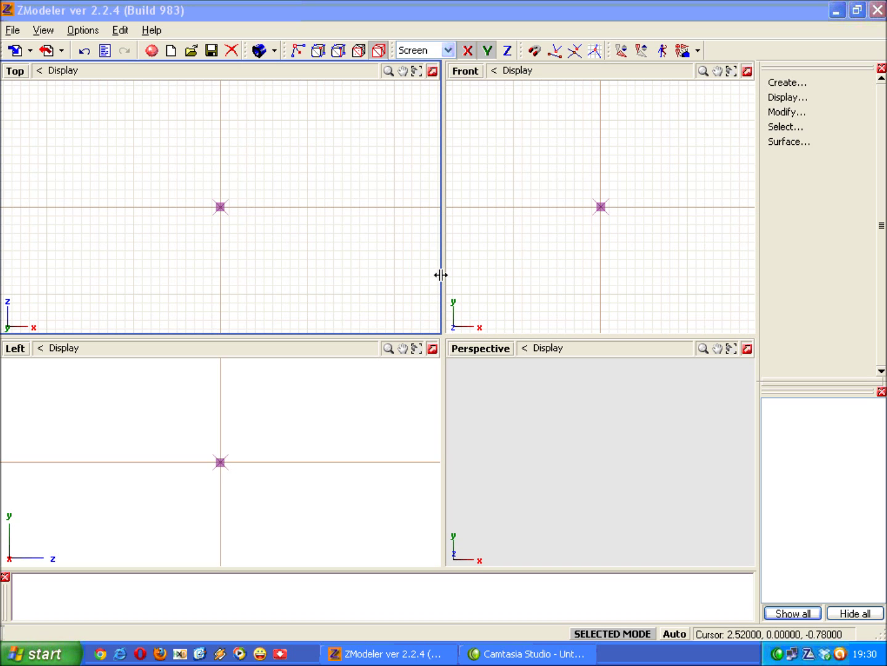
{"action": "left_click", "coordinate": [406, 385]}
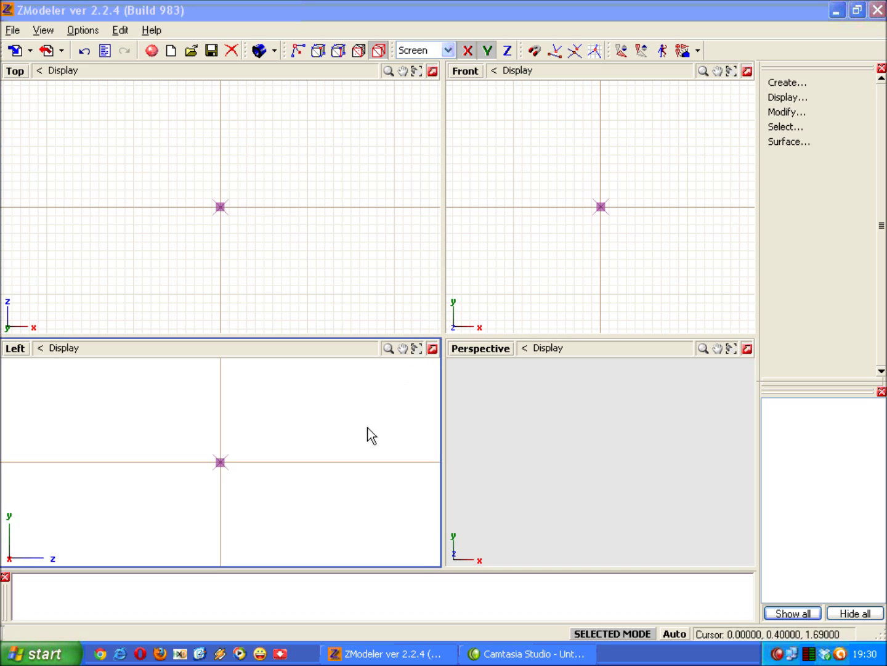
{"action": "left_click", "coordinate": [347, 330]}
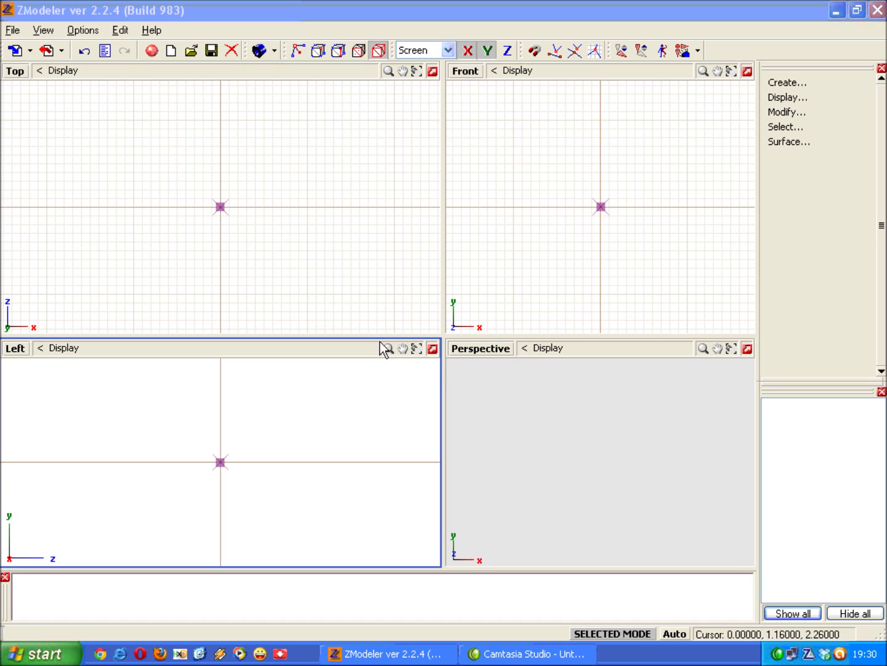
Drag the splitters up and left so the top row shortens and the right column widens
{"action": "mouse_move", "coordinate": [365, 336]}
{"action": "left_mouse_down"}
{"action": "mouse_move", "coordinate": [364, 256]}
{"action": "mouse_move", "coordinate": [359, 404]}
{"action": "mouse_move", "coordinate": [363, 317]}
{"action": "left_mouse_up"}
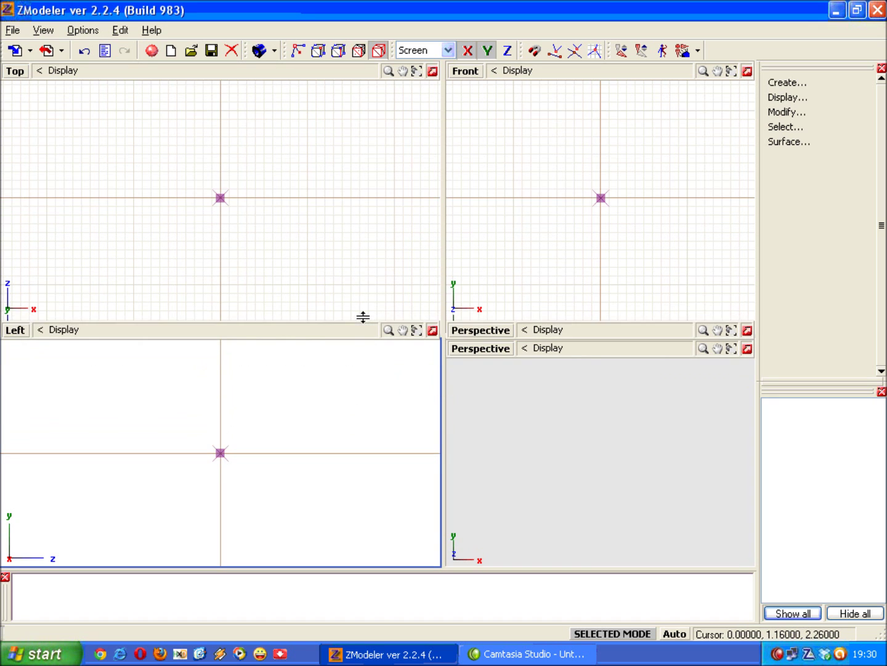
{"action": "left_click_drag", "start_coordinate": [444, 247], "coordinate": [404, 250]}
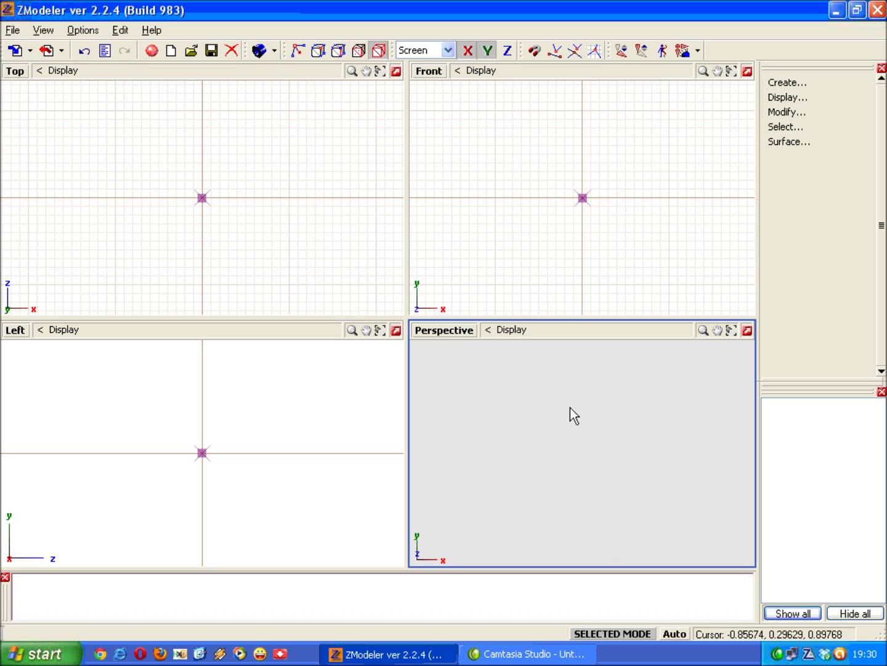
{"action": "left_click", "coordinate": [333, 249]}
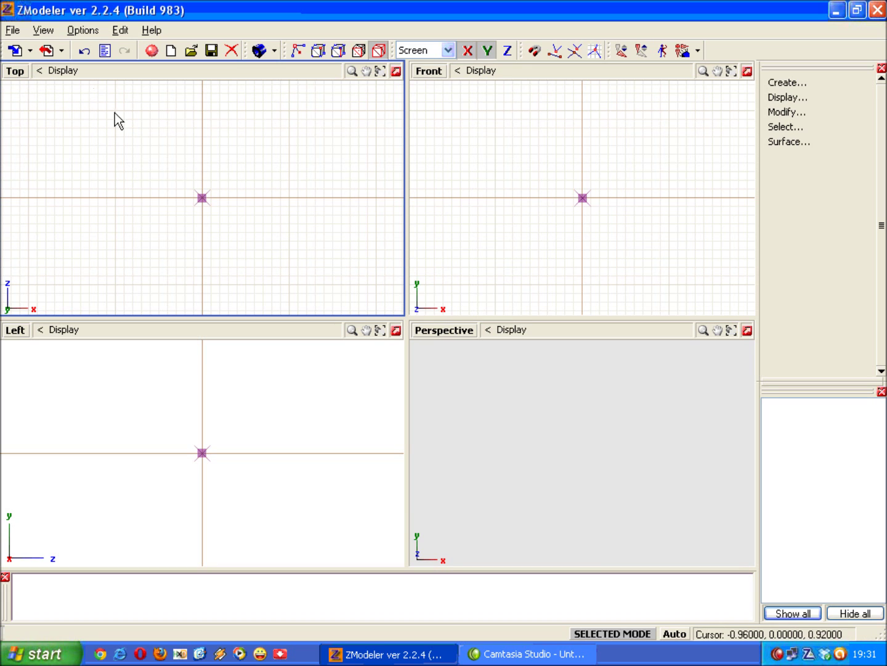
{"action": "left_click", "coordinate": [420, 89]}
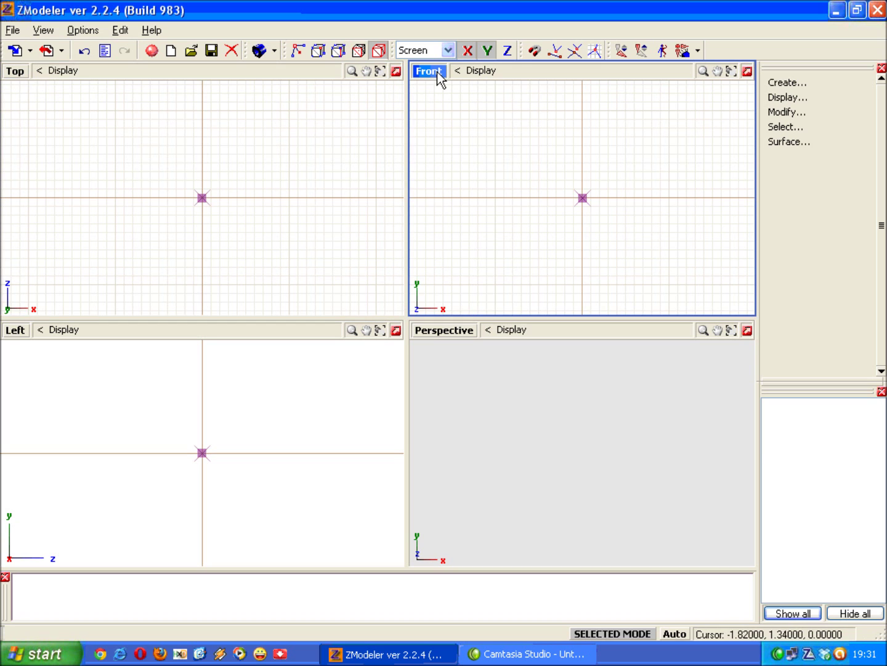
{"action": "left_click", "coordinate": [42, 415]}
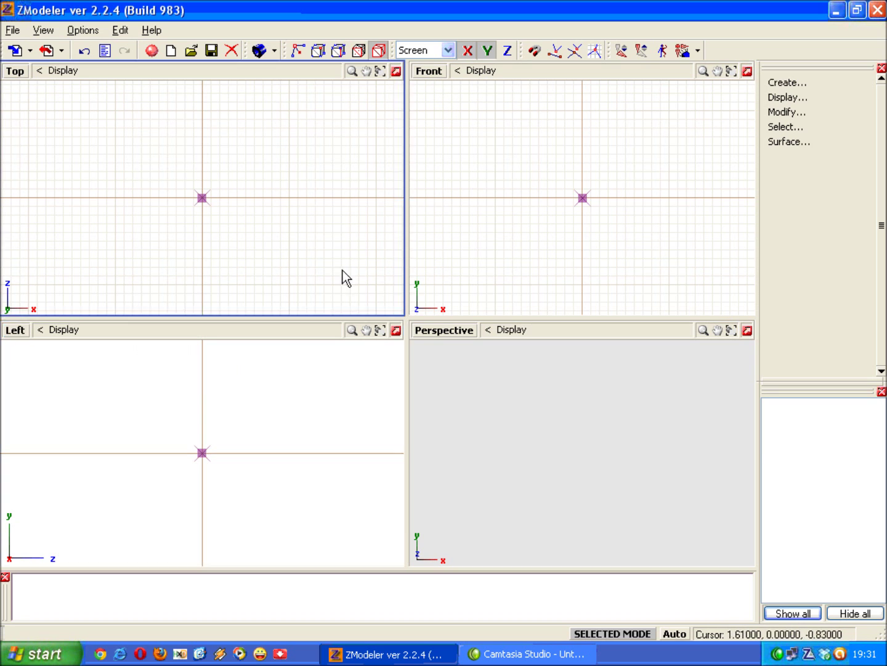
{"action": "left_click", "coordinate": [425, 72]}
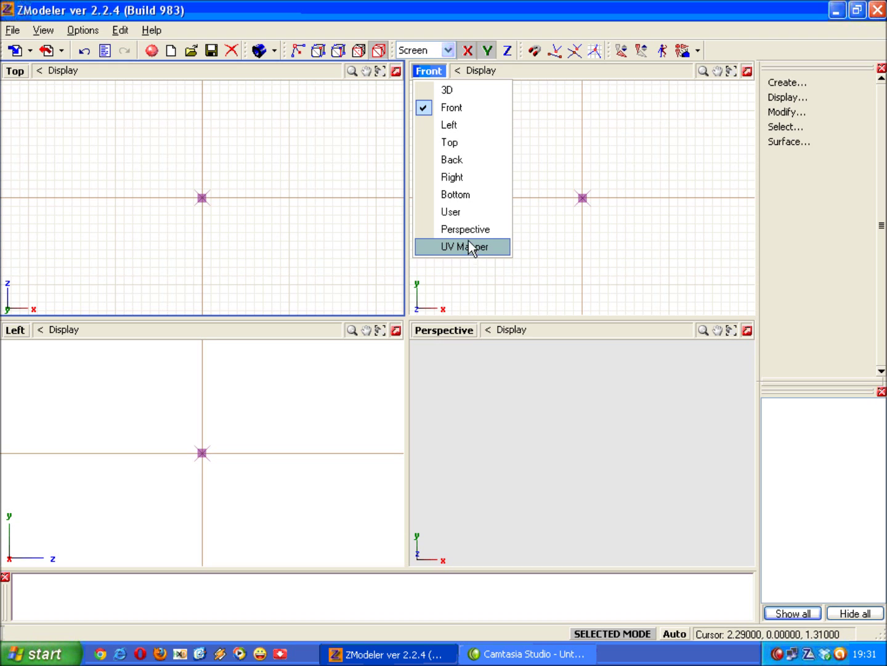
{"action": "left_click", "coordinate": [568, 168]}
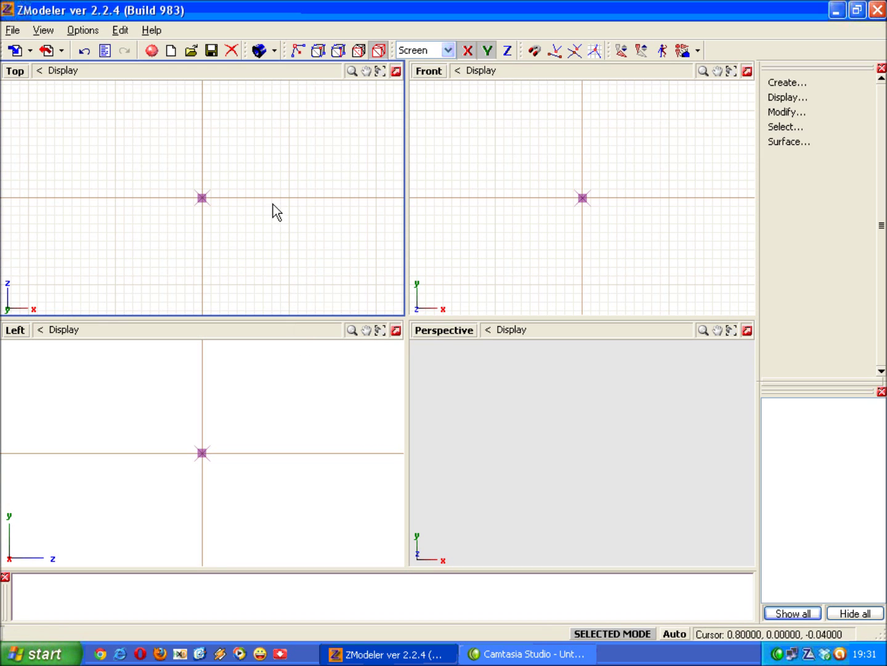
Pick Cone from the primitive dropdown and switch on cone creation mode
{"action": "left_click", "coordinate": [274, 55]}
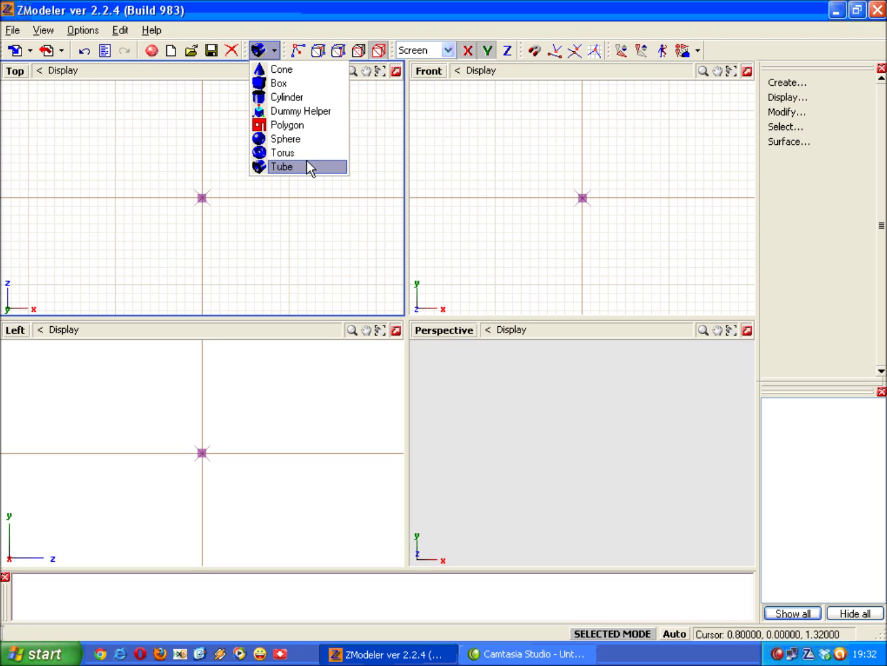
{"action": "key", "text": "Up"}
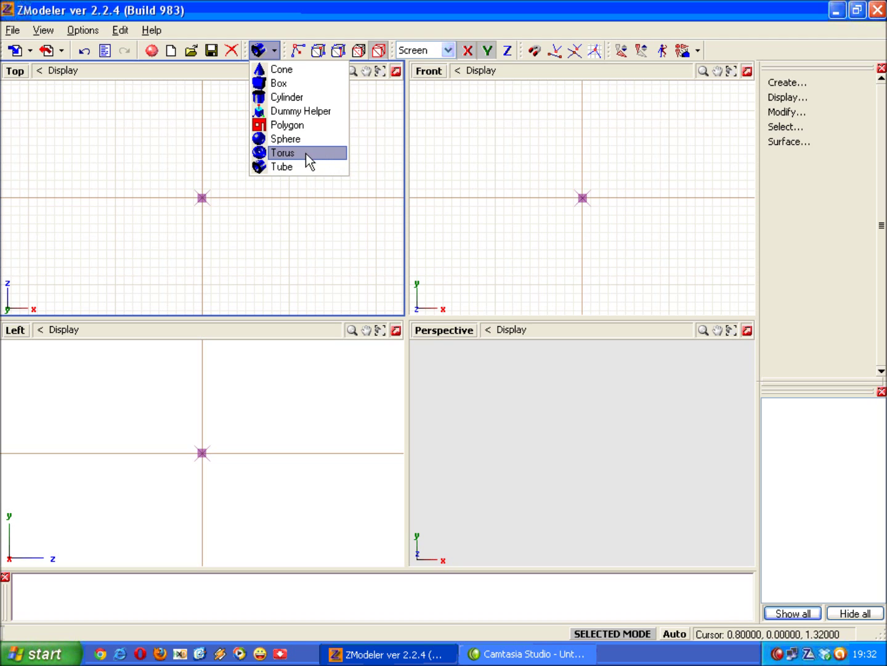
{"action": "left_click", "coordinate": [305, 71]}
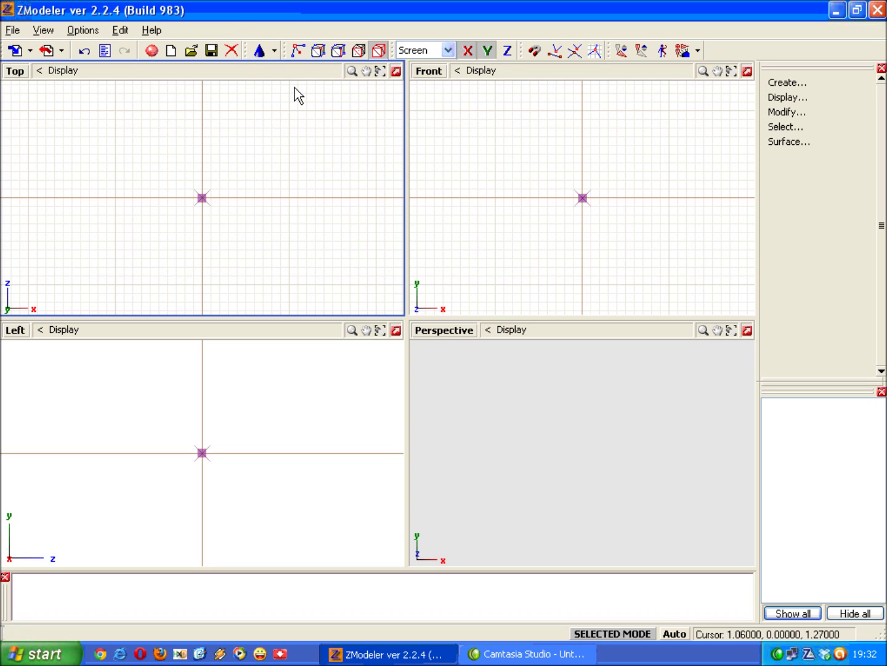
{"action": "left_click", "coordinate": [273, 57]}
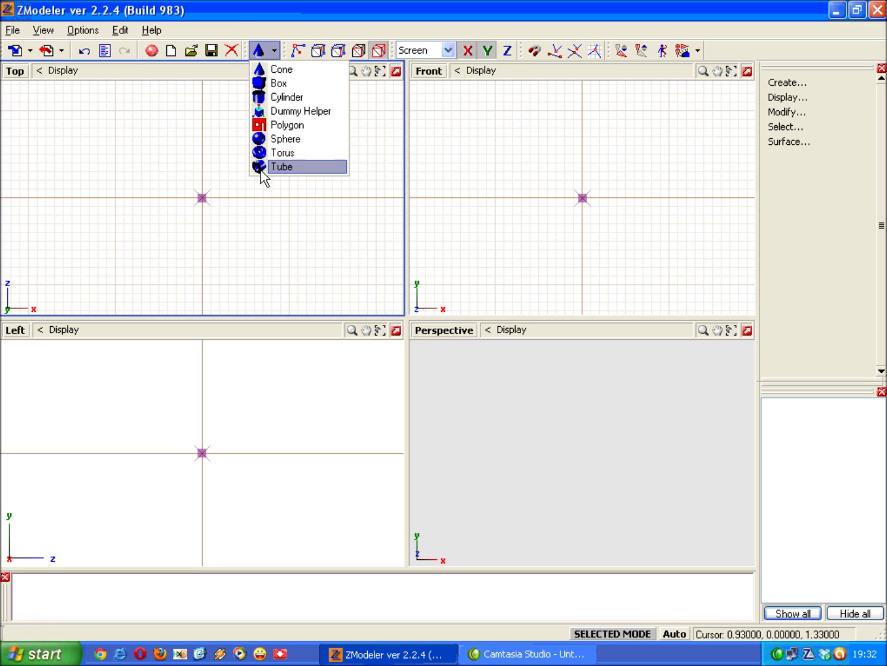
{"action": "left_click", "coordinate": [267, 69]}
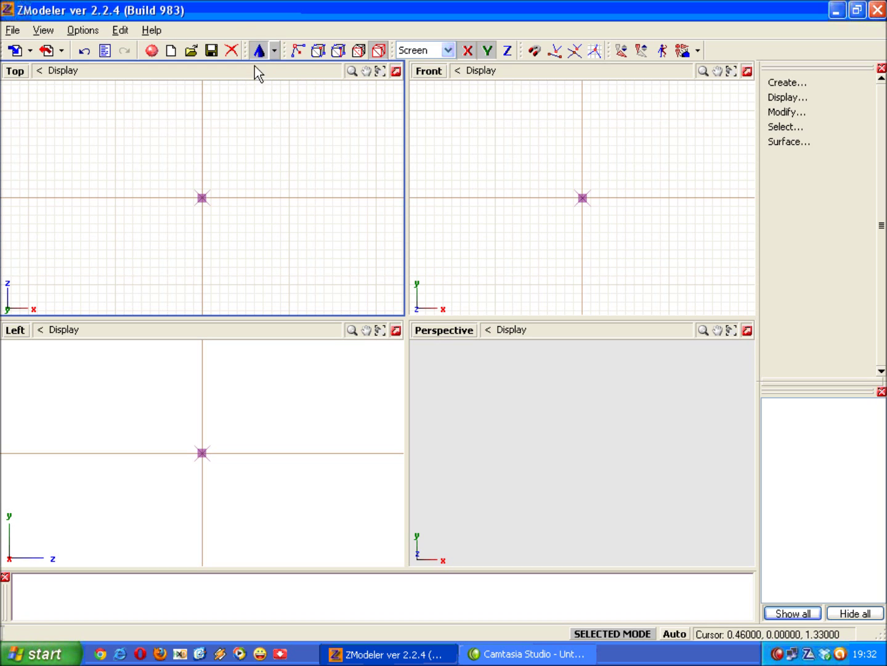
{"action": "left_click", "coordinate": [267, 56]}
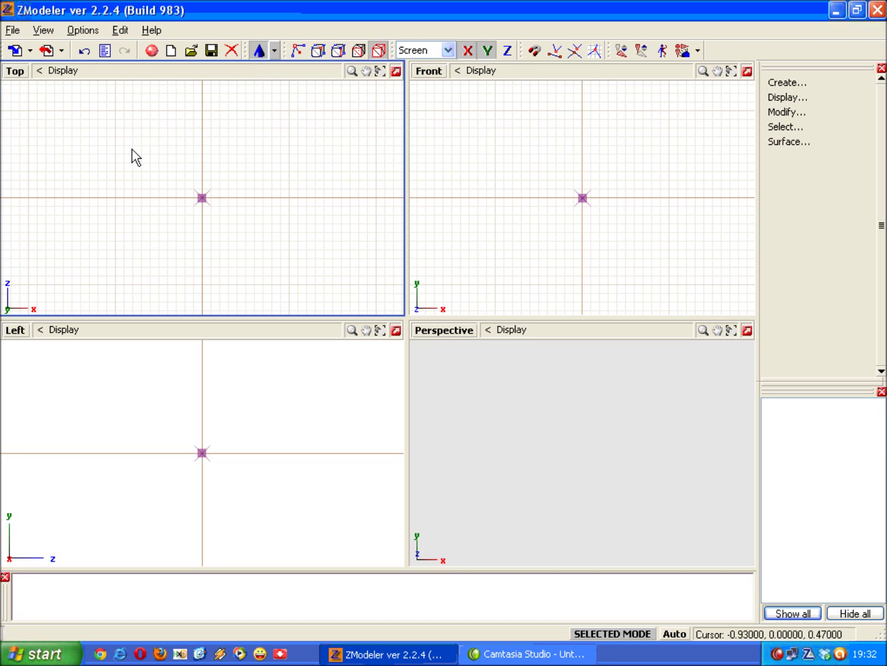
{"action": "left_click", "coordinate": [54, 418]}
Drag the cone's base in the Top view, set Side segments to 16, and confirm with Ok
{"action": "left_click_drag", "start_coordinate": [153, 138], "coordinate": [148, 183]}
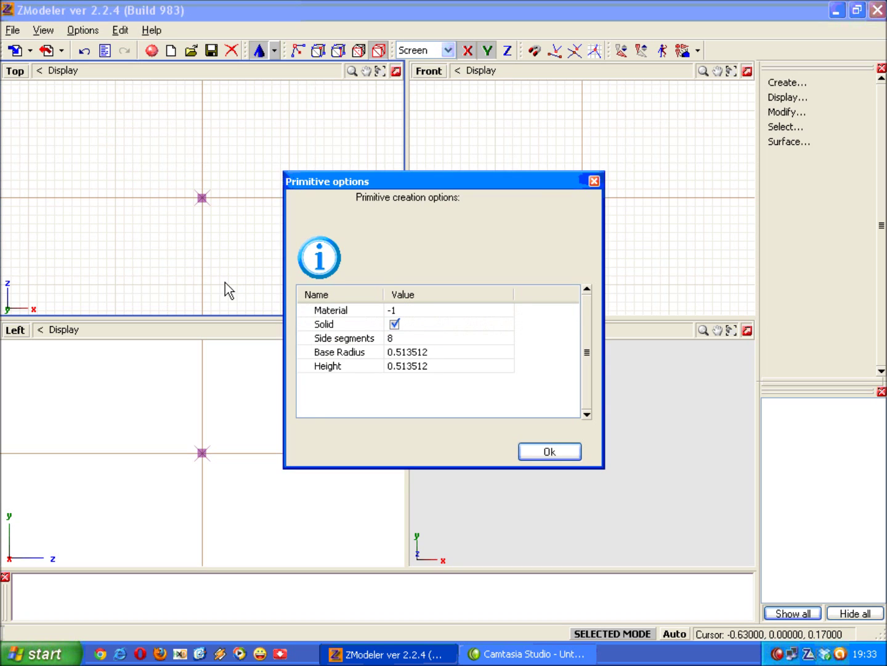
{"action": "left_click", "coordinate": [421, 338]}
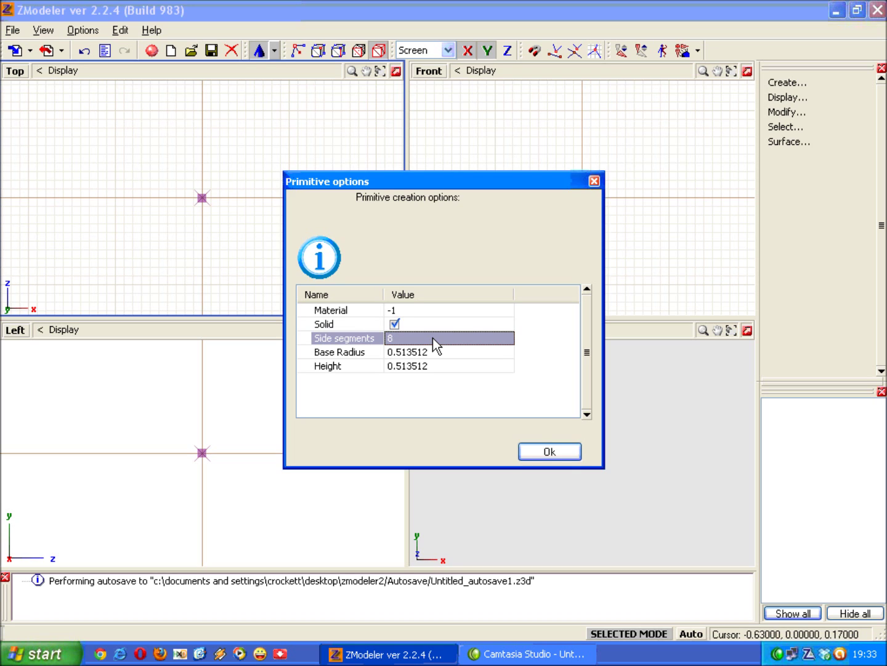
{"action": "left_click", "coordinate": [432, 338]}
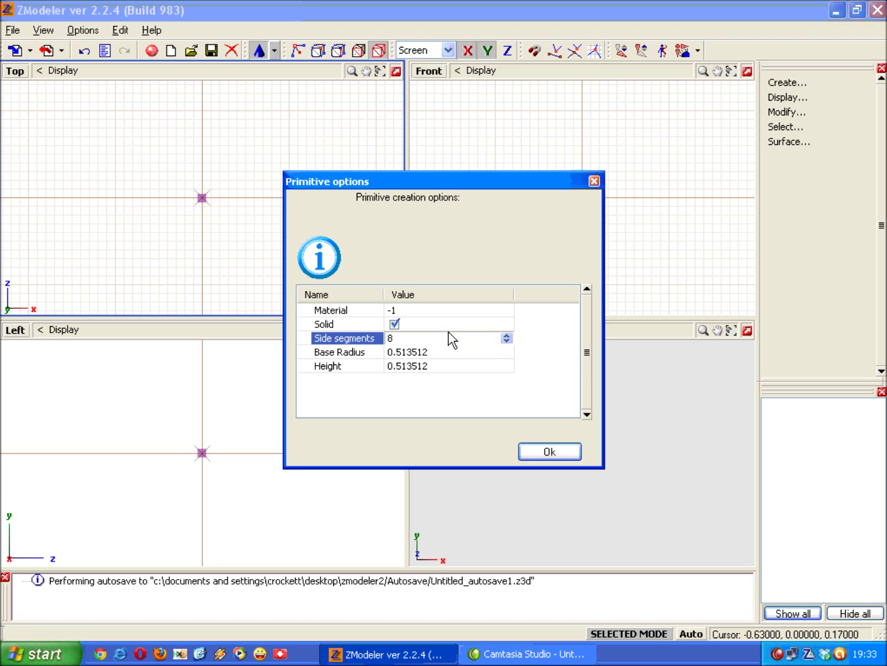
{"action": "left_click", "coordinate": [506, 336]}
{"action": "left_click", "coordinate": [507, 337]}
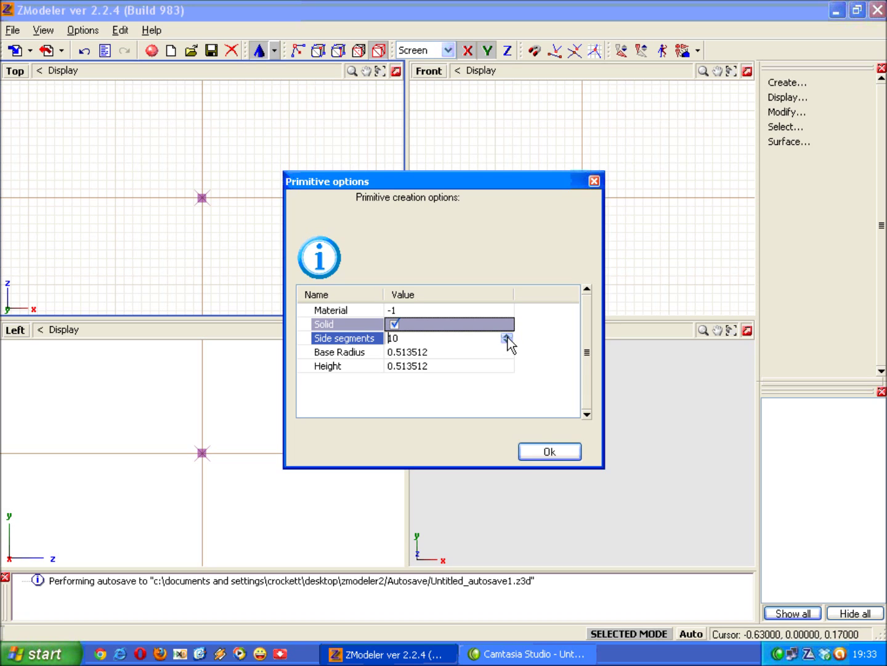
{"action": "left_click", "coordinate": [506, 337]}
{"action": "left_click", "coordinate": [507, 337]}
{"action": "left_click", "coordinate": [506, 337]}
{"action": "left_click", "coordinate": [507, 336]}
{"action": "left_click", "coordinate": [506, 336]}
{"action": "left_click", "coordinate": [507, 336]}
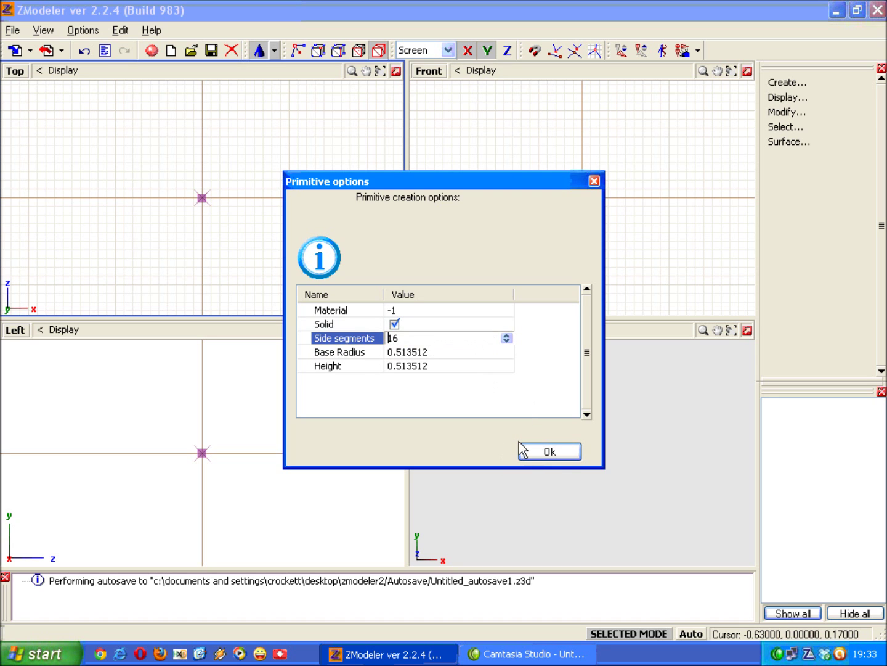
{"action": "left_click", "coordinate": [555, 452]}
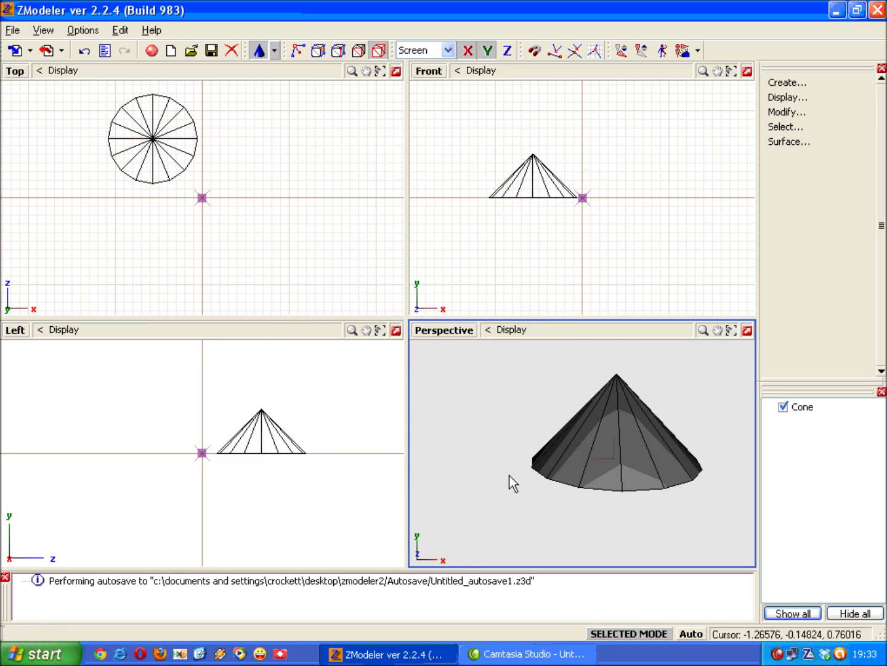
Toggle the cone's selection, leave creation mode, and orbit the Perspective view around the cone
{"action": "left_click", "coordinate": [583, 436]}
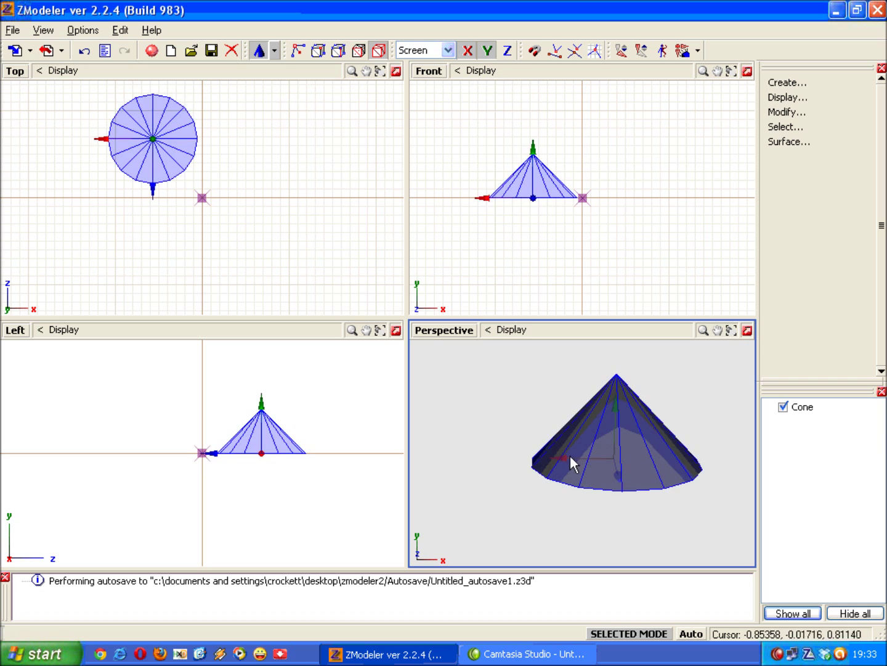
{"action": "left_click", "coordinate": [657, 460]}
{"action": "left_click", "coordinate": [387, 137]}
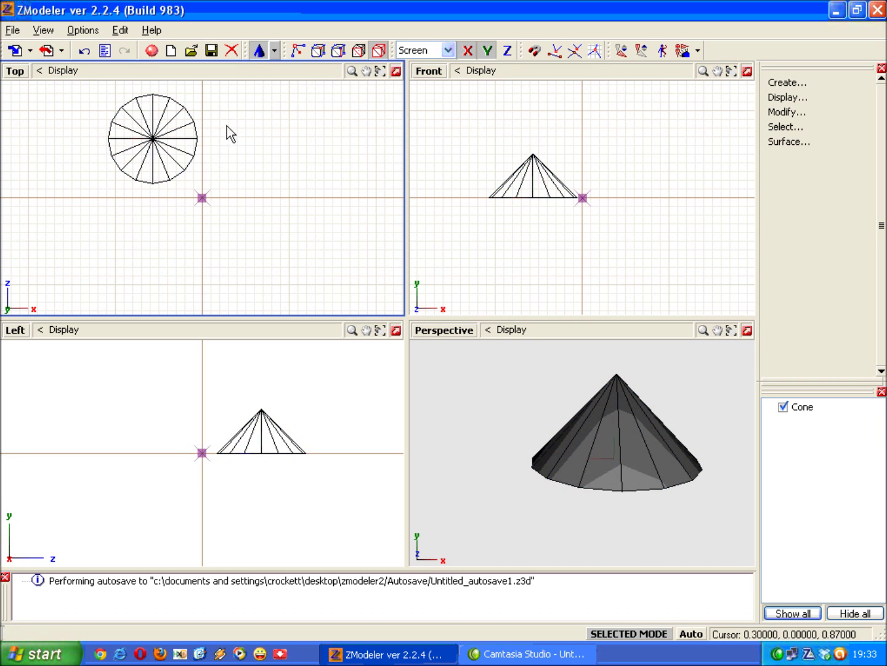
{"action": "left_click", "coordinate": [259, 52]}
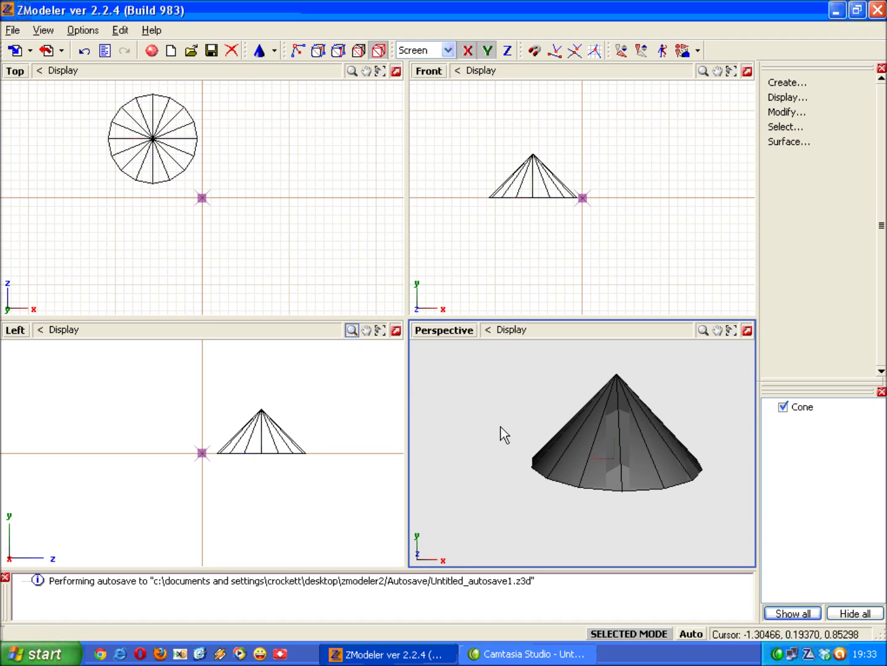
{"action": "middle_click_drag", "start_coordinate": [500, 427], "coordinate": [476, 403]}
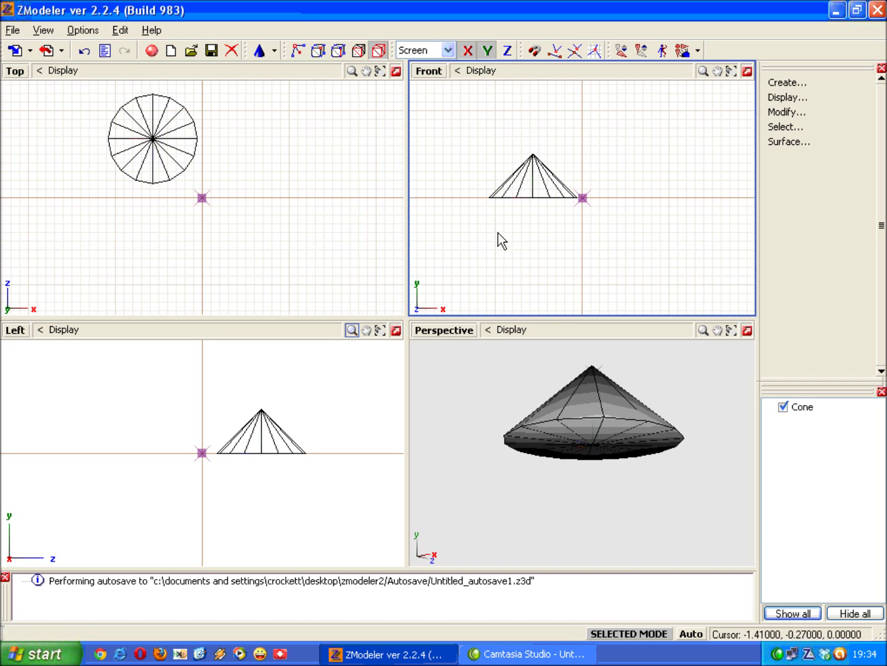
Select the cone in the Left view and remove it with Edit > Delete
{"action": "left_click", "coordinate": [266, 449]}
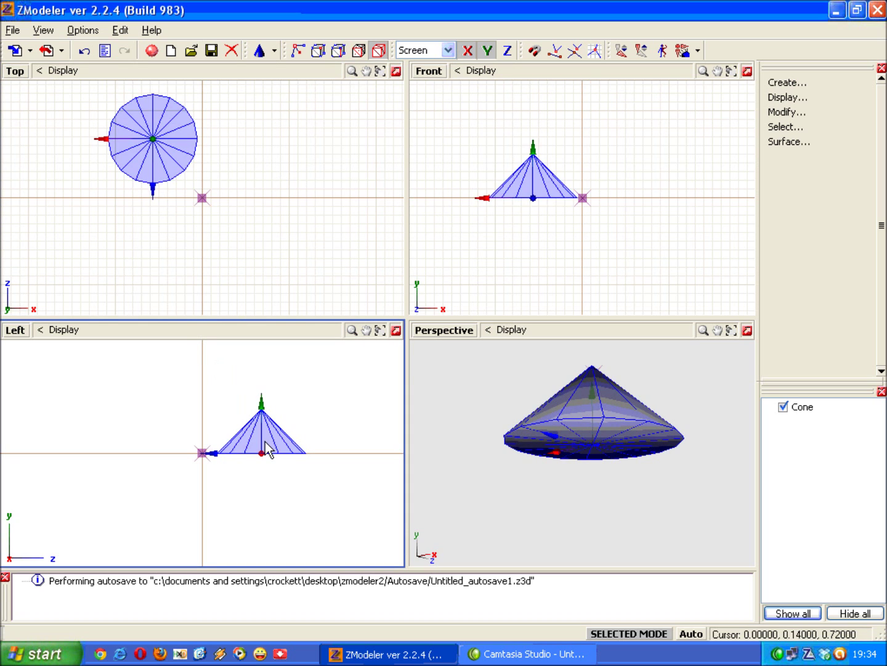
{"action": "left_click", "coordinate": [436, 429]}
{"action": "left_click", "coordinate": [570, 431]}
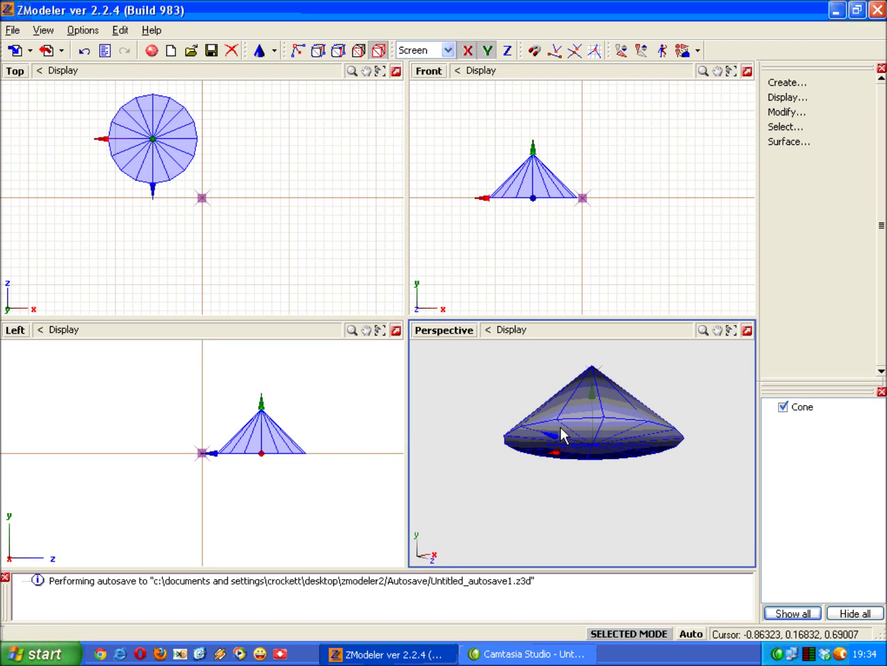
{"action": "left_click", "coordinate": [456, 432]}
{"action": "left_click", "coordinate": [280, 439]}
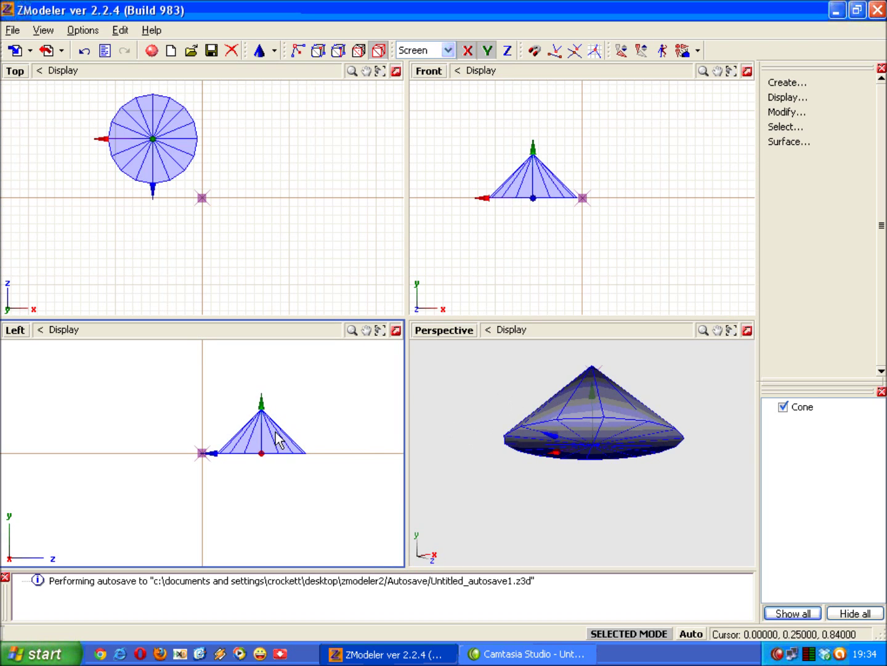
{"action": "right_click", "coordinate": [269, 439]}
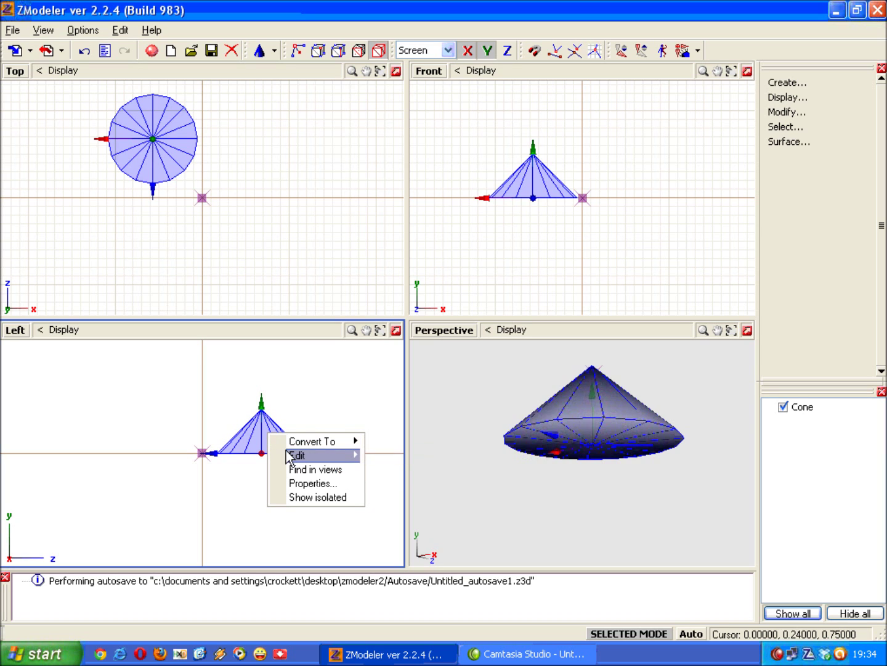
{"action": "mouse_move", "coordinate": [341, 455]}
{"action": "left_click", "coordinate": [388, 456]}
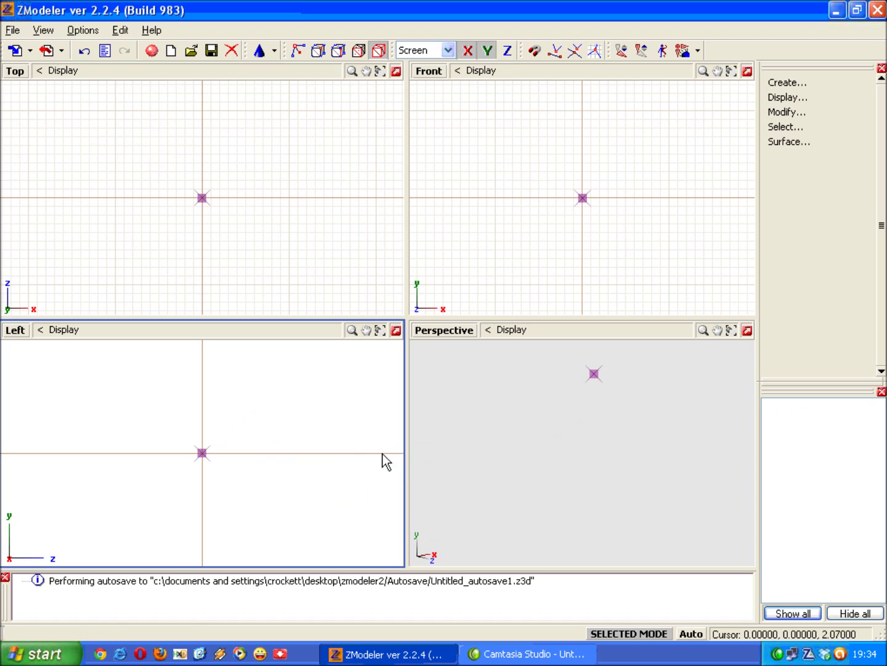
{"action": "left_click", "coordinate": [324, 132]}
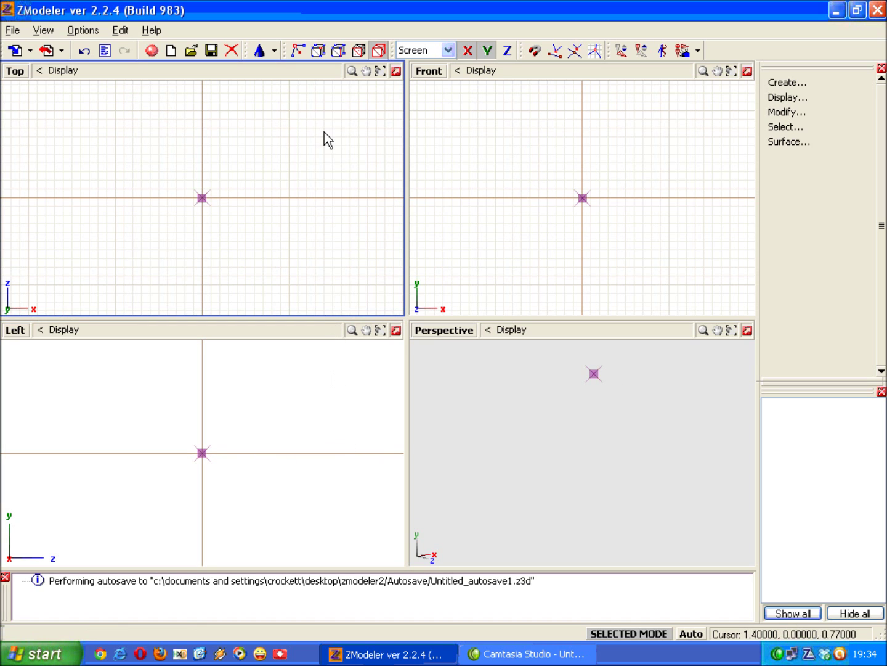
{"action": "left_click", "coordinate": [274, 52]}
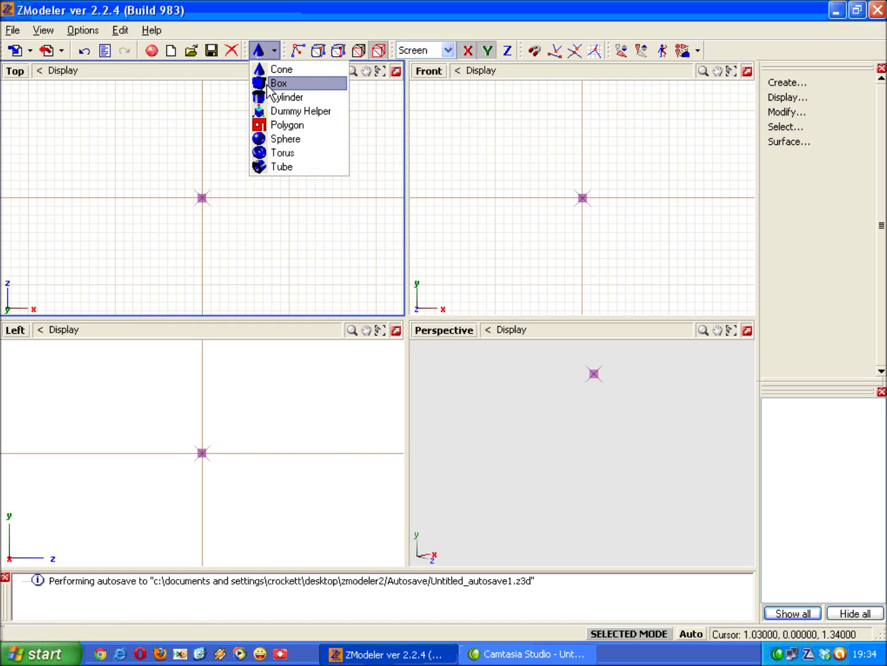
{"action": "left_click", "coordinate": [279, 83]}
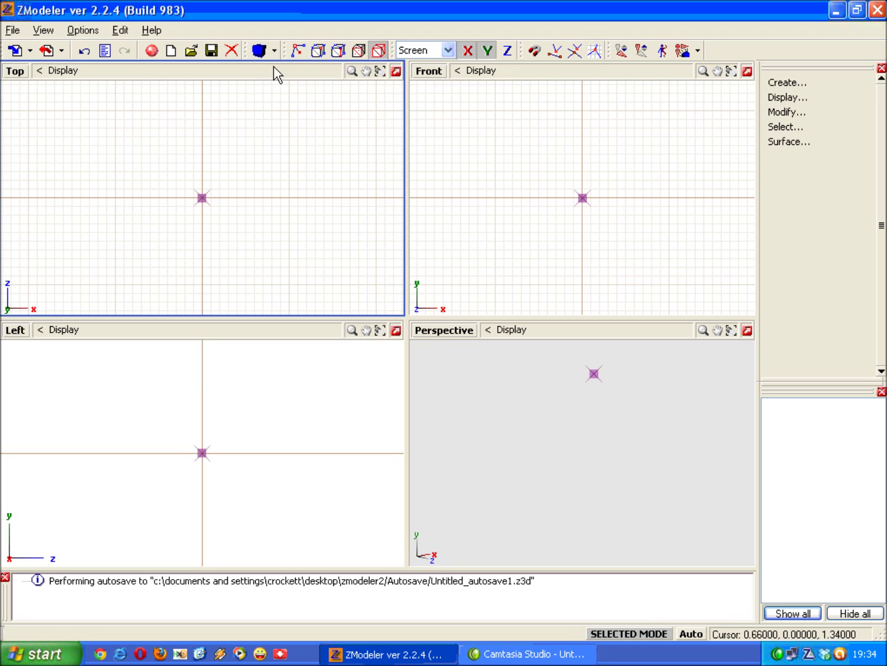
{"action": "left_click", "coordinate": [260, 52]}
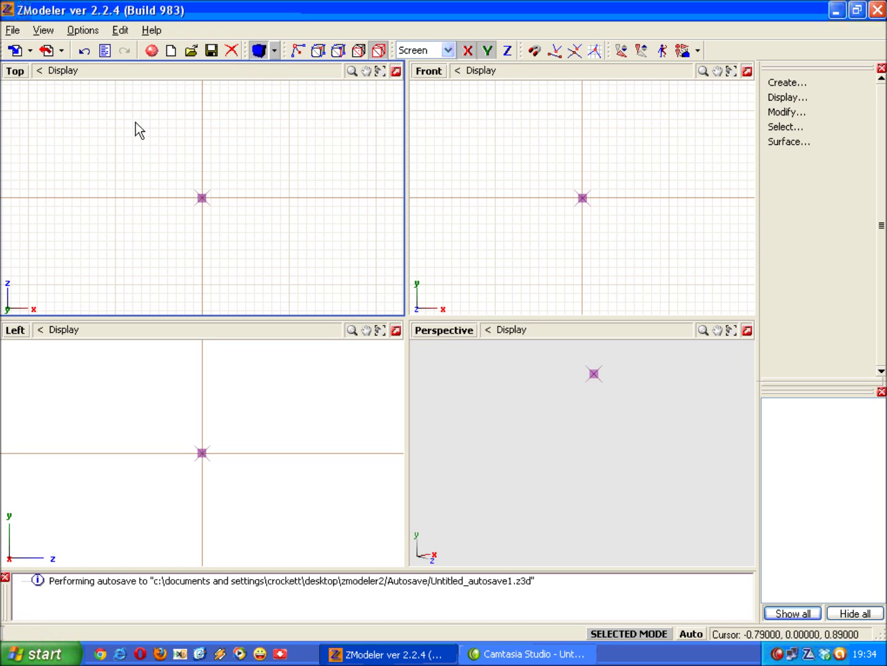
{"action": "left_click_drag", "start_coordinate": [130, 101], "coordinate": [374, 241]}
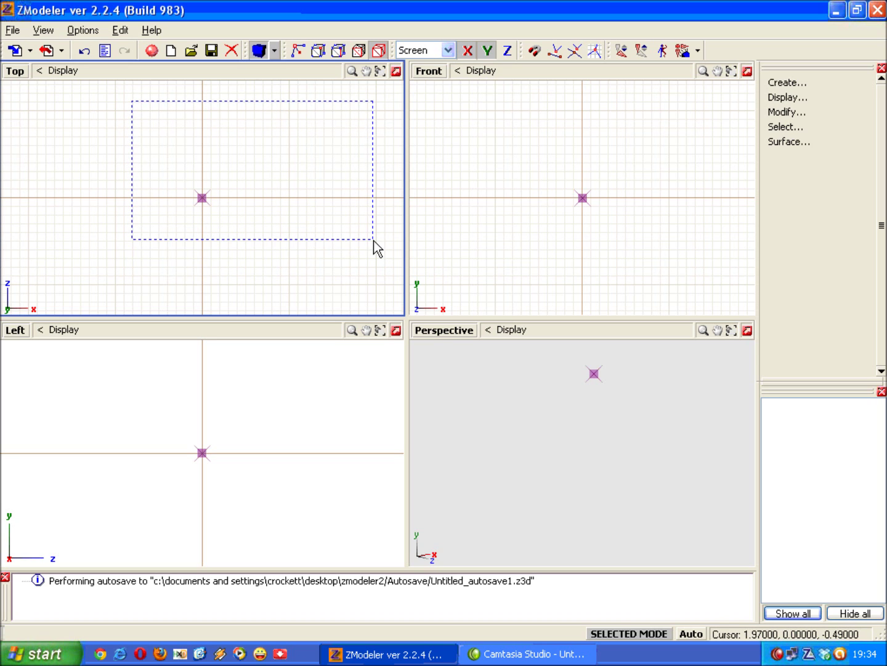
{"action": "left_click_drag", "start_coordinate": [374, 240], "coordinate": [373, 240]}
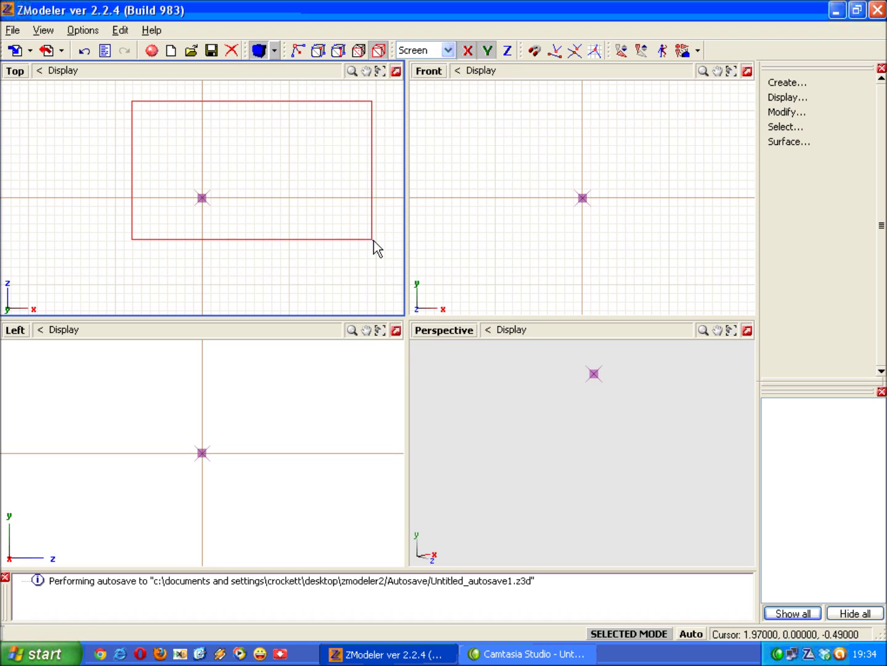
{"action": "left_click", "coordinate": [373, 241]}
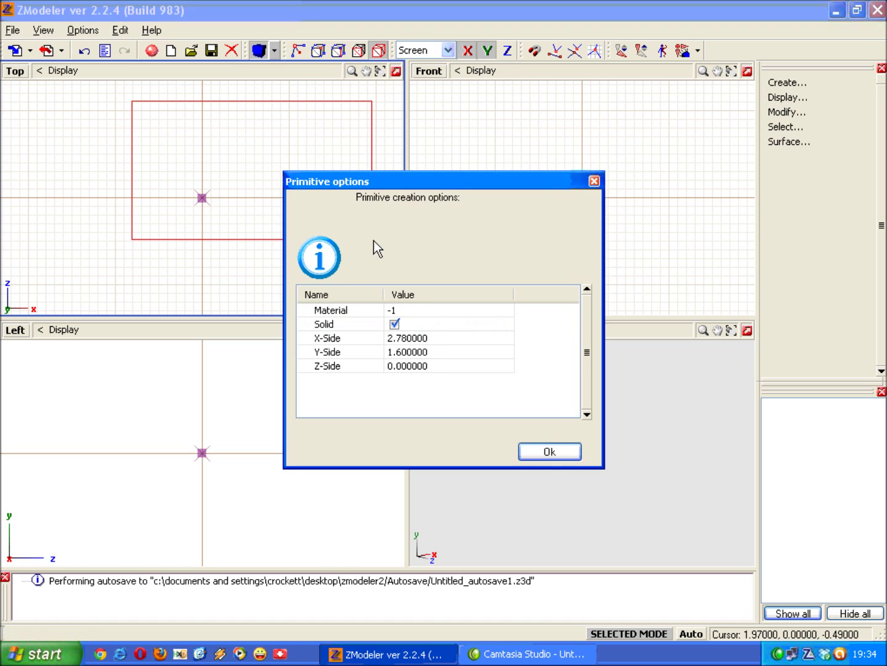
{"action": "left_click", "coordinate": [382, 327]}
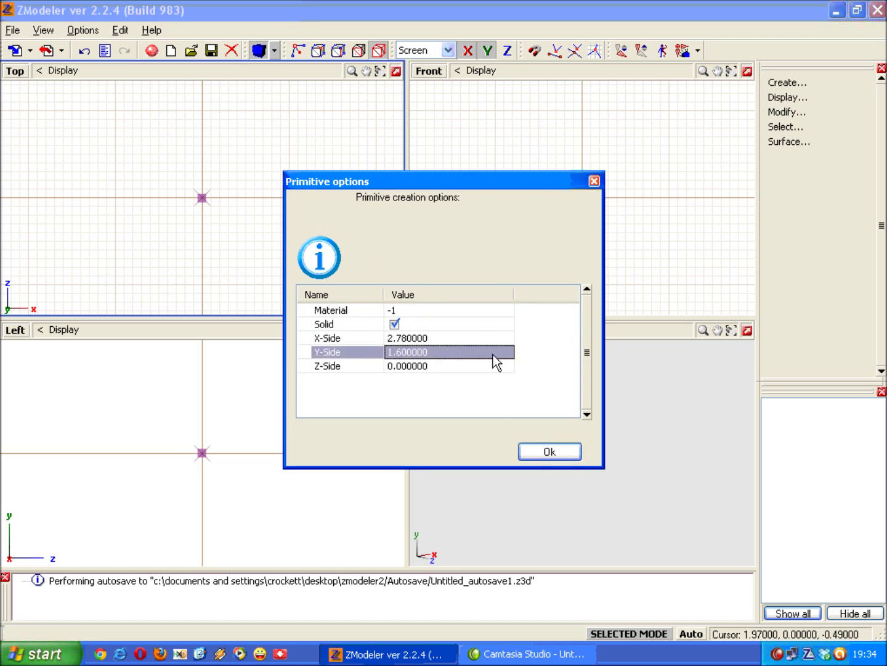
{"action": "left_click", "coordinate": [553, 451]}
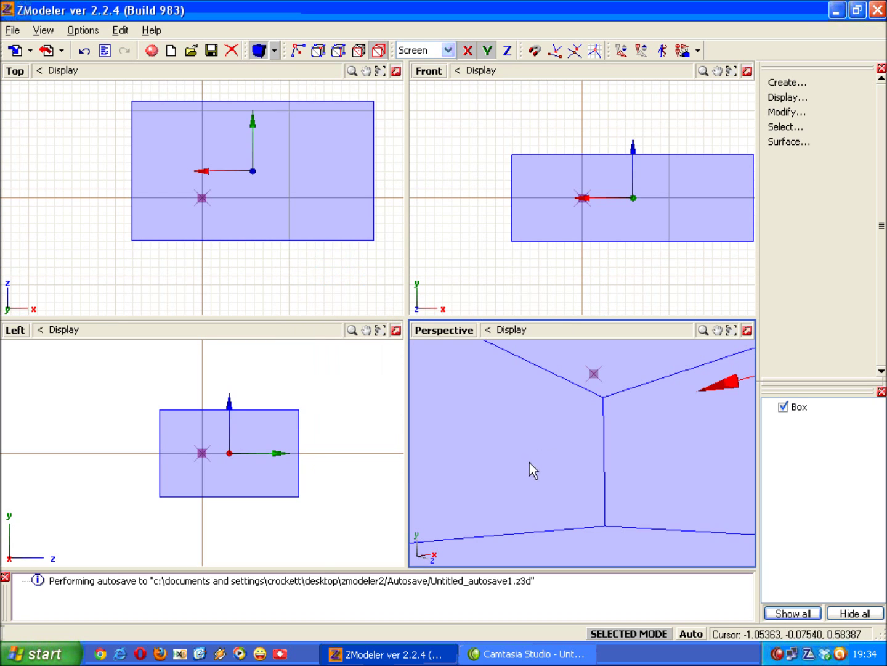
{"action": "left_click", "coordinate": [300, 134]}
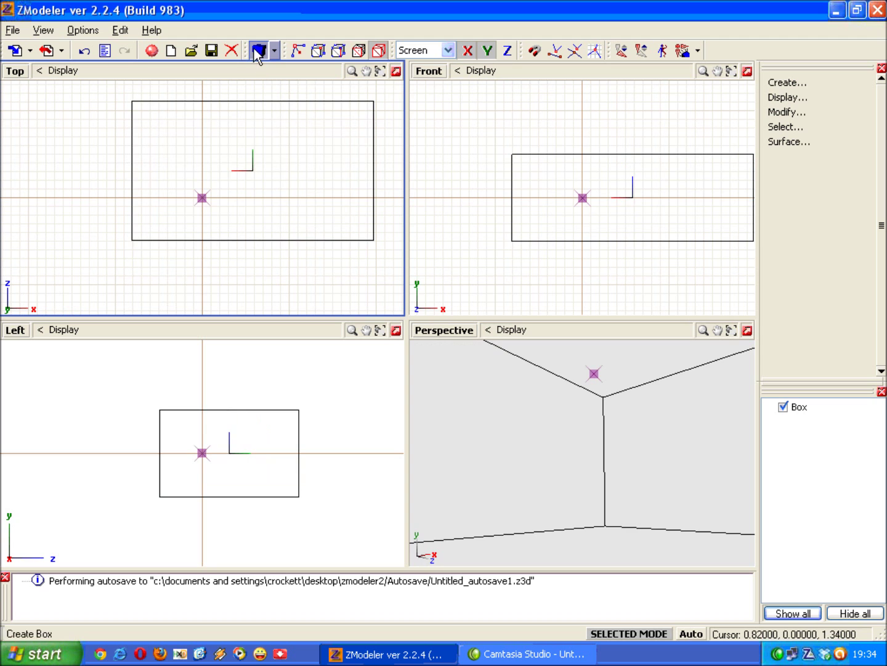
{"action": "left_click_drag", "start_coordinate": [240, 86], "coordinate": [396, 271]}
{"action": "left_click", "coordinate": [505, 509]}
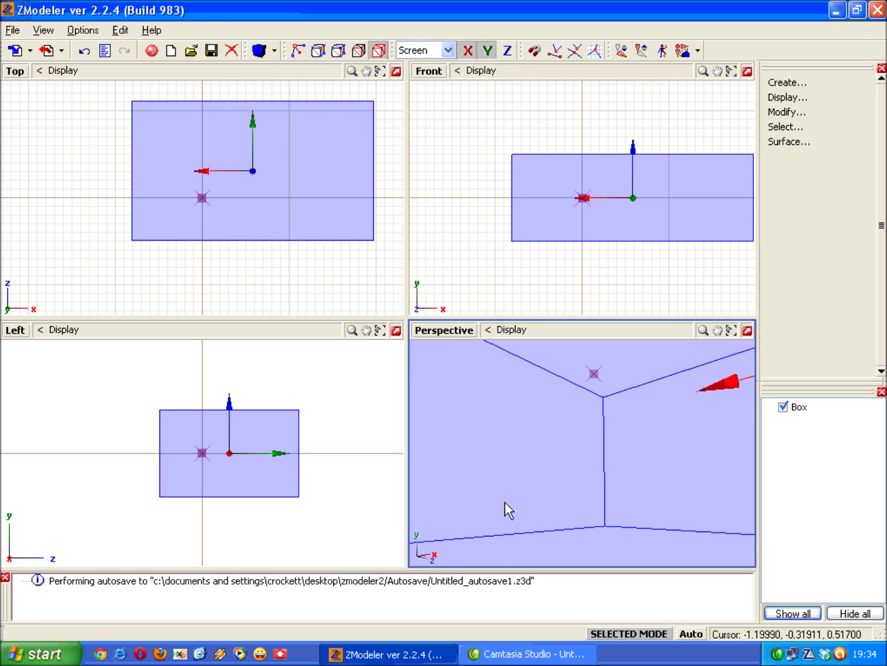
{"action": "middle_click_drag", "start_coordinate": [505, 510], "coordinate": [622, 492]}
{"action": "left_click", "coordinate": [432, 351]}
{"action": "left_click", "coordinate": [384, 366]}
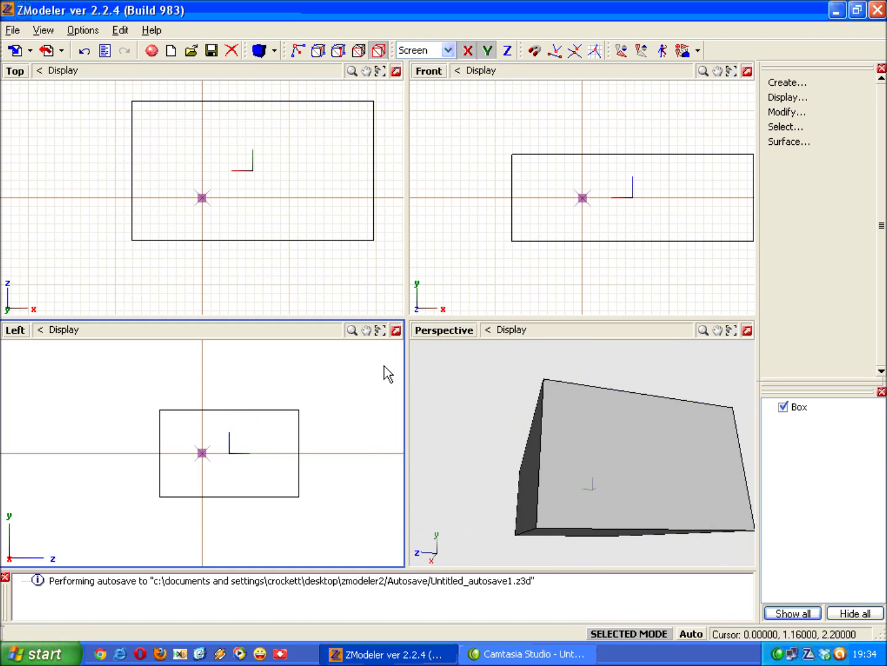
{"action": "left_click", "coordinate": [293, 457]}
{"action": "right_click", "coordinate": [265, 446]}
{"action": "mouse_move", "coordinate": [326, 468]}
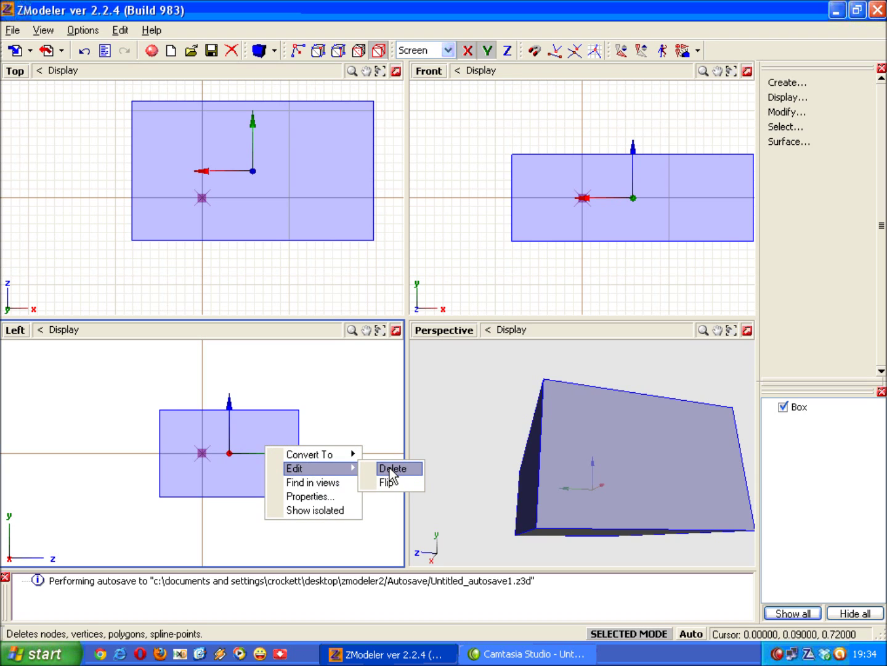
{"action": "left_click", "coordinate": [392, 470]}
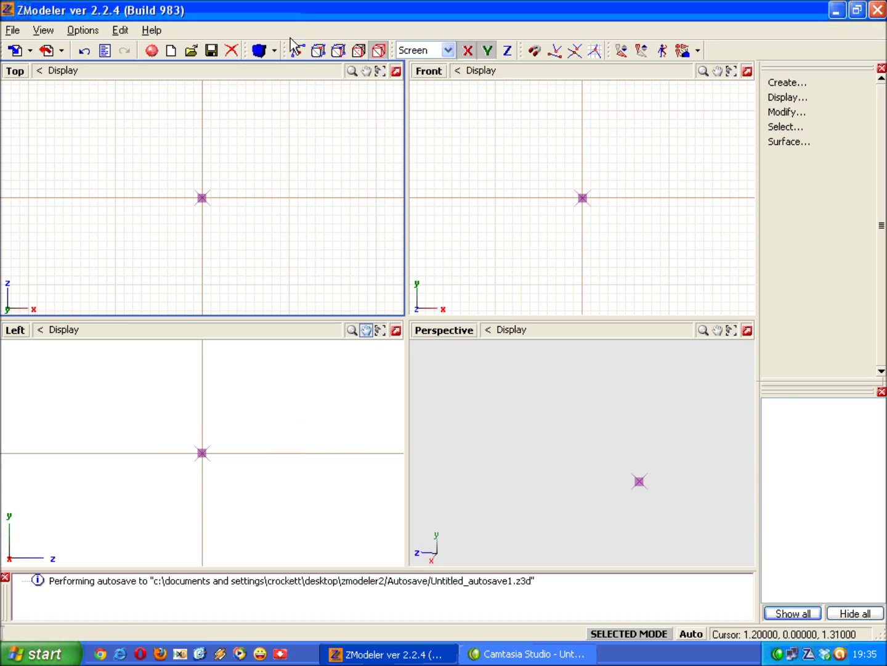
Choose Cylinder from the primitive list and drag its base circle in the Top view
{"action": "left_click", "coordinate": [274, 51]}
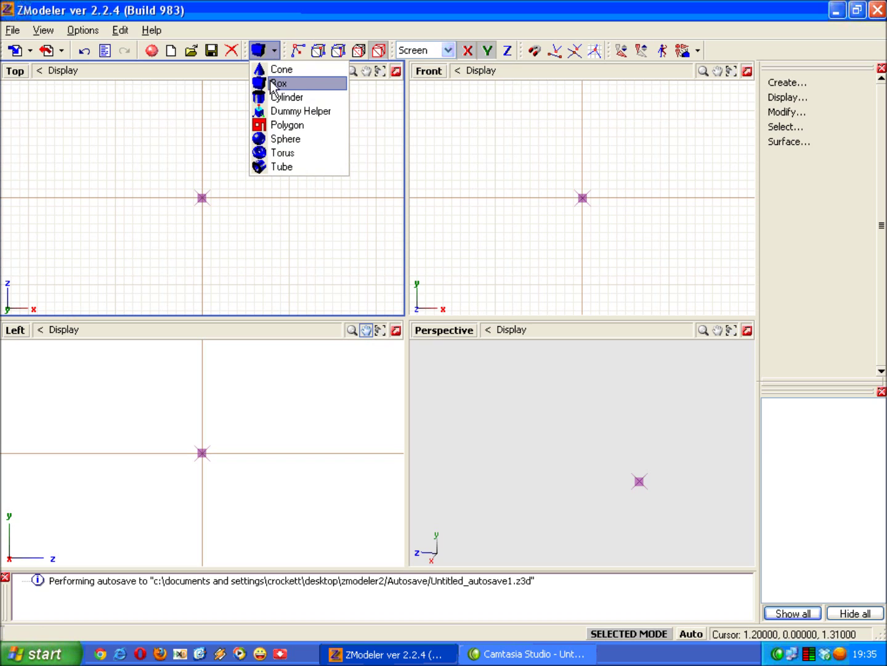
{"action": "left_click", "coordinate": [285, 99]}
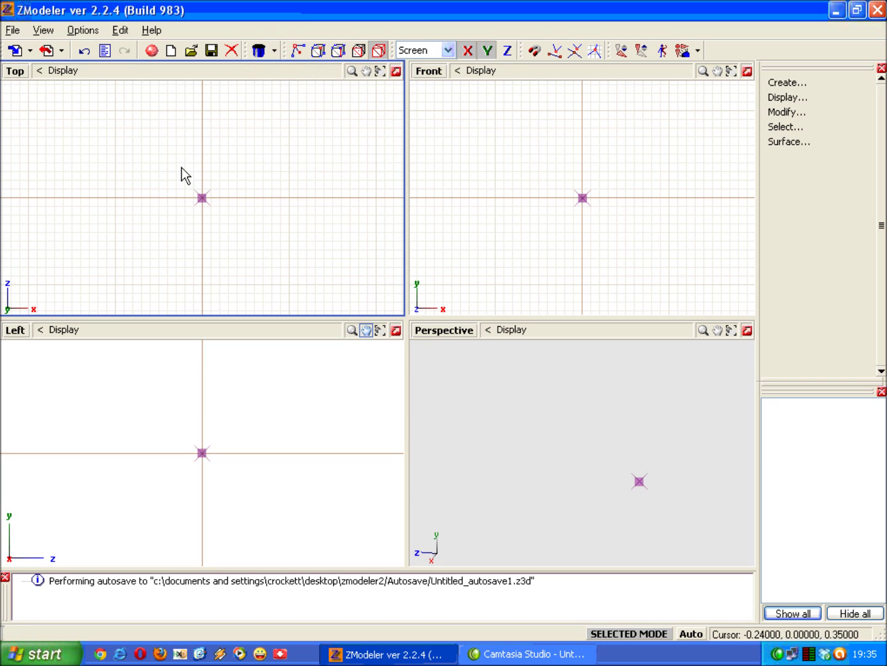
{"action": "left_click", "coordinate": [259, 51]}
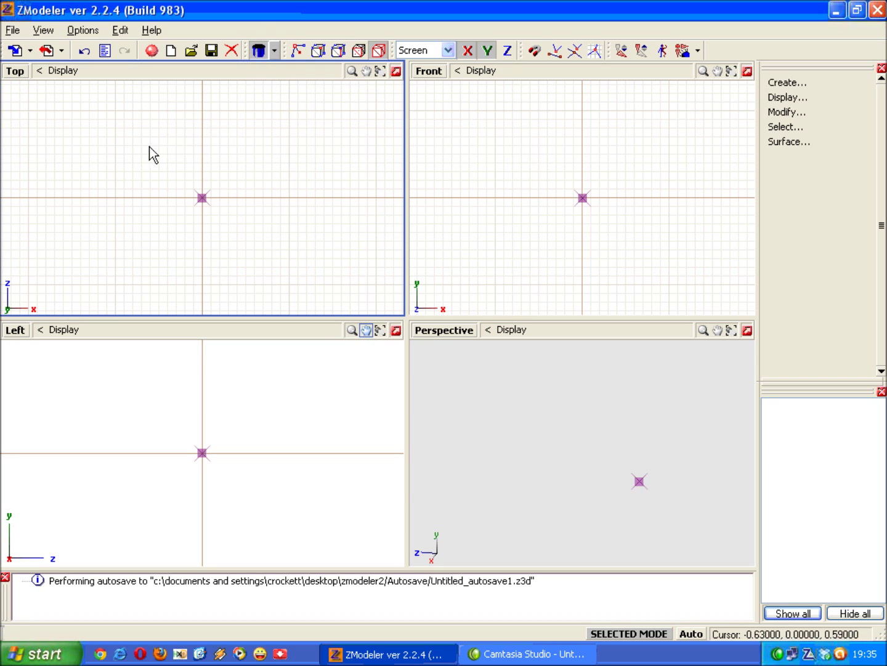
{"action": "left_click_drag", "start_coordinate": [146, 140], "coordinate": [175, 176]}
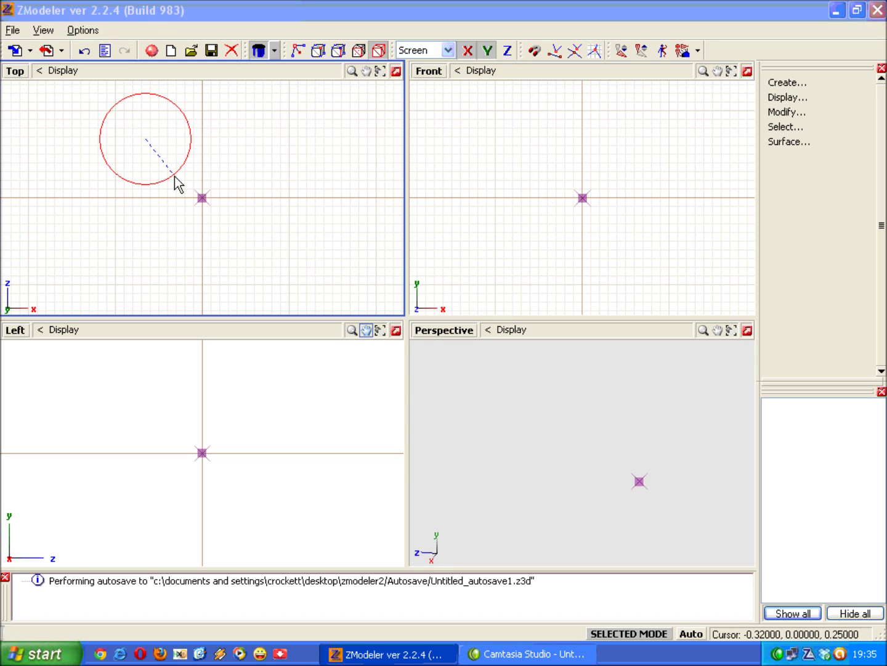
{"action": "left_click", "coordinate": [174, 182]}
Raise Cross Points to 16 and confirm with Ok to create the cylinder
{"action": "left_click", "coordinate": [506, 339]}
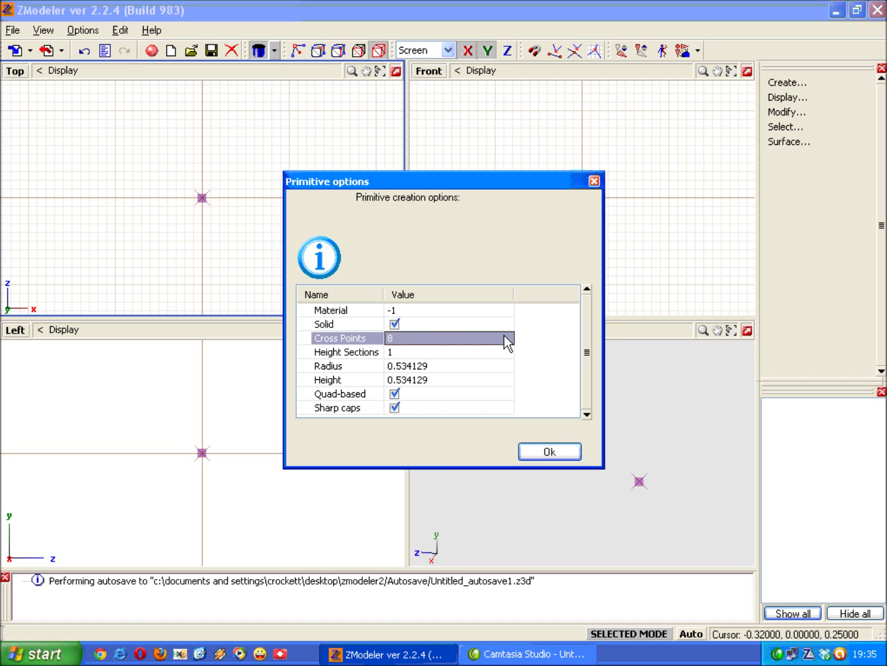
{"action": "left_click", "coordinate": [506, 336]}
{"action": "left_click", "coordinate": [507, 336]}
{"action": "left_click", "coordinate": [507, 336]}
{"action": "left_click", "coordinate": [506, 336]}
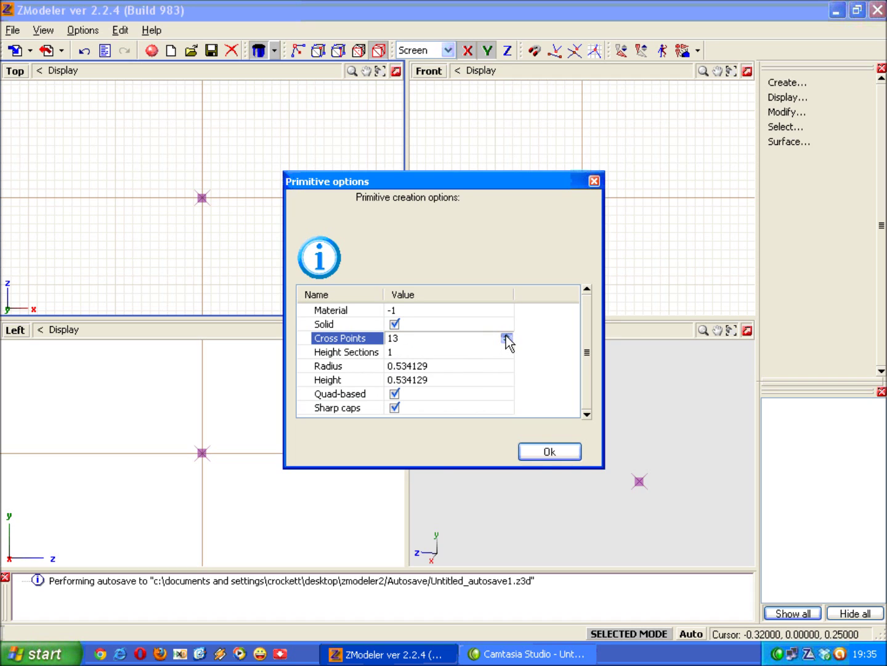
{"action": "left_click", "coordinate": [507, 336]}
{"action": "left_click", "coordinate": [507, 336]}
{"action": "left_click", "coordinate": [507, 336]}
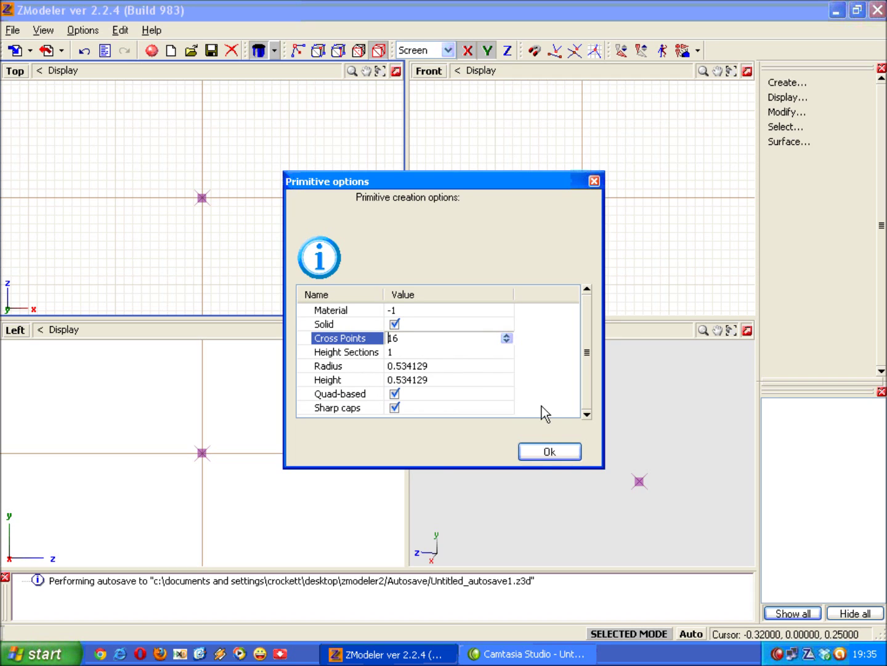
{"action": "left_click", "coordinate": [540, 454]}
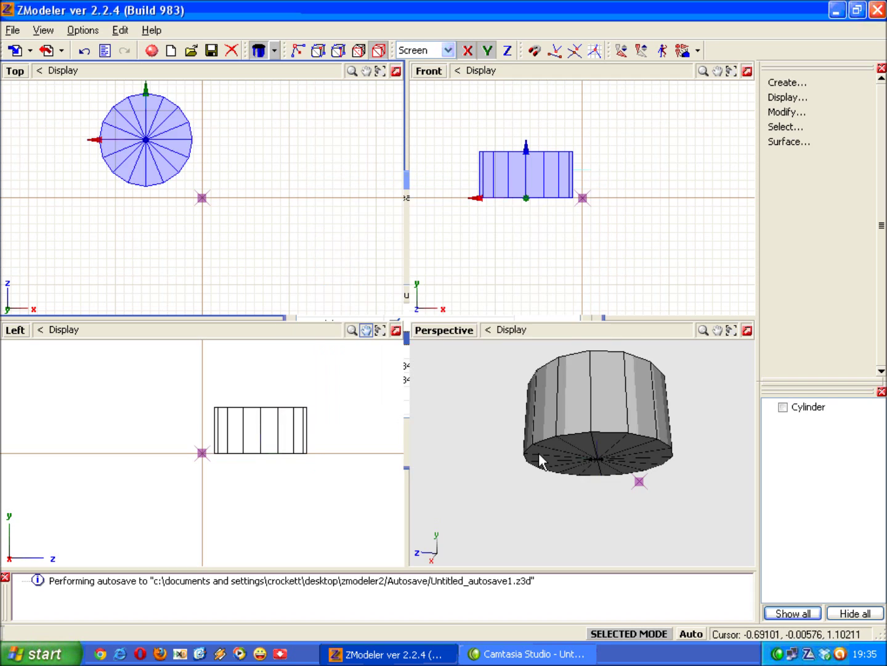
Exit cylinder creation, orbit the Perspective view, and select the cylinder in the Top view
{"action": "left_click", "coordinate": [259, 50]}
{"action": "middle_click_drag", "start_coordinate": [483, 415], "coordinate": [558, 442]}
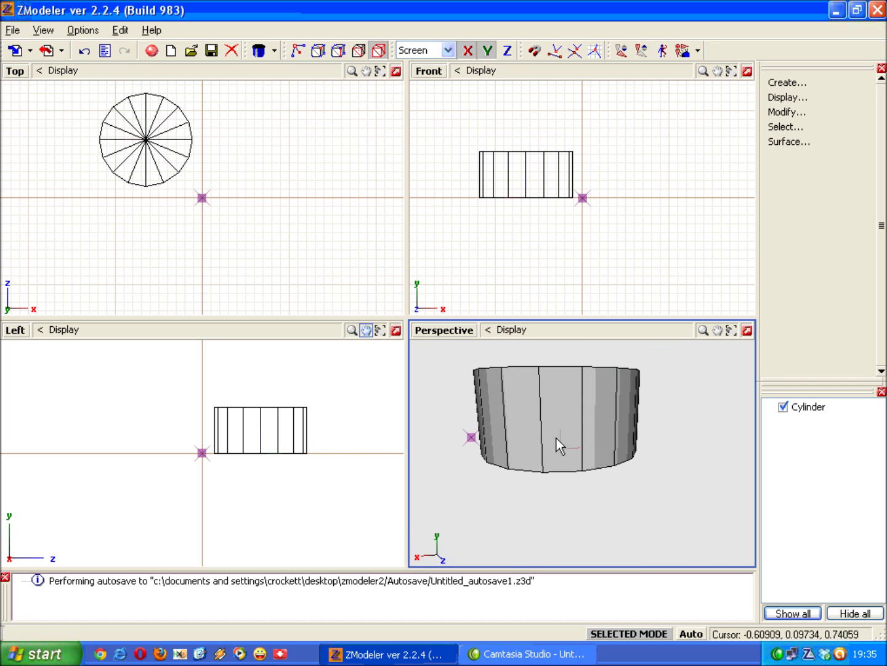
{"action": "left_click", "coordinate": [144, 151]}
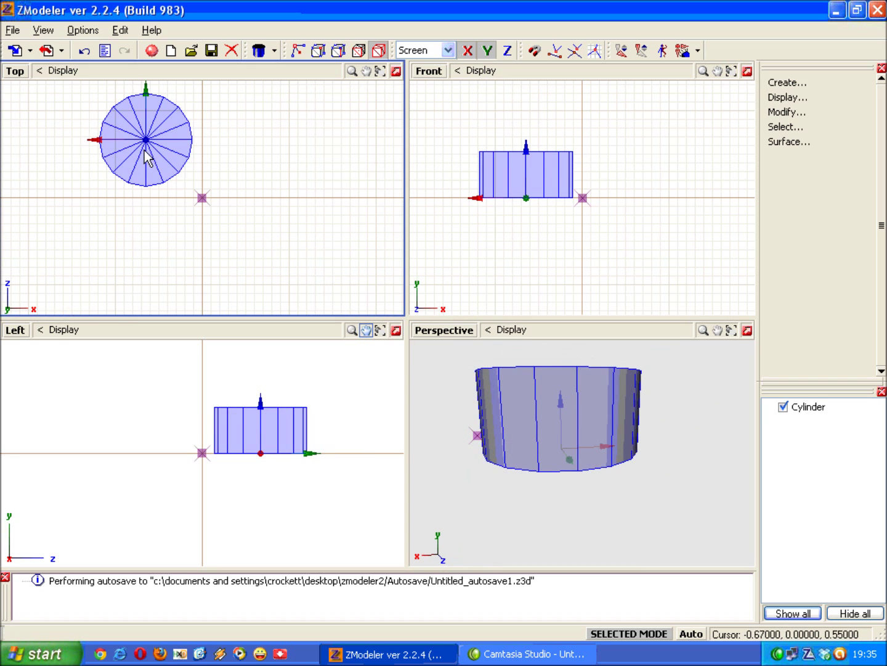
Remove the cylinder with the right-click Edit > Delete command
{"action": "right_click", "coordinate": [145, 151]}
{"action": "mouse_move", "coordinate": [167, 175]}
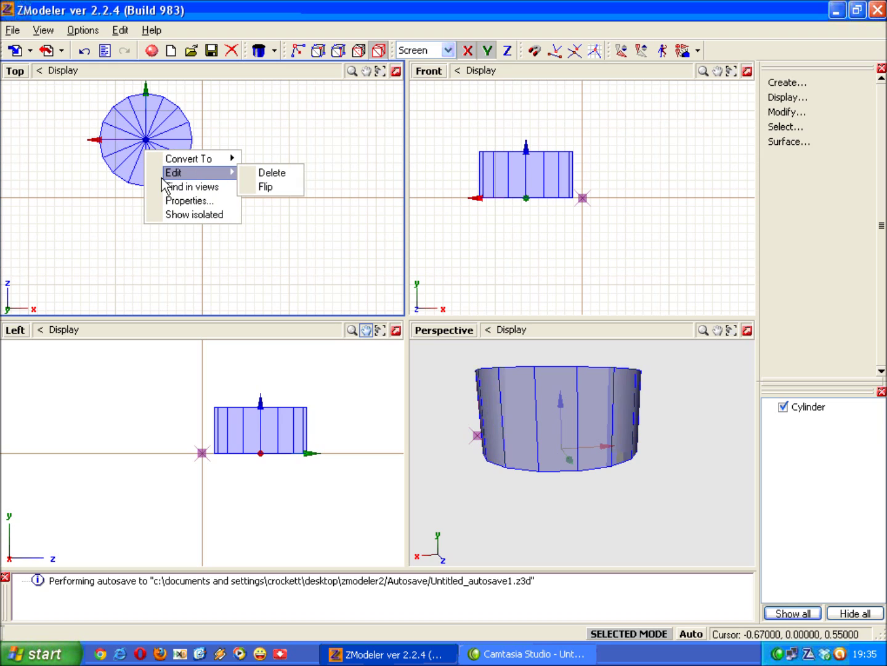
{"action": "left_click", "coordinate": [273, 173]}
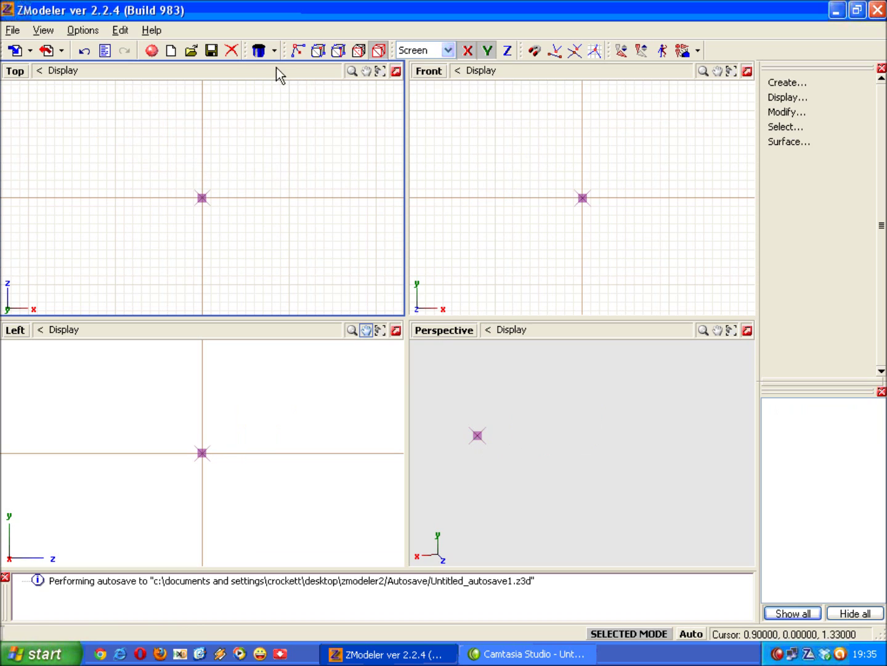
Choose Torus, then drag its main ring and cross-section radii in the Top view
{"action": "left_click", "coordinate": [272, 50]}
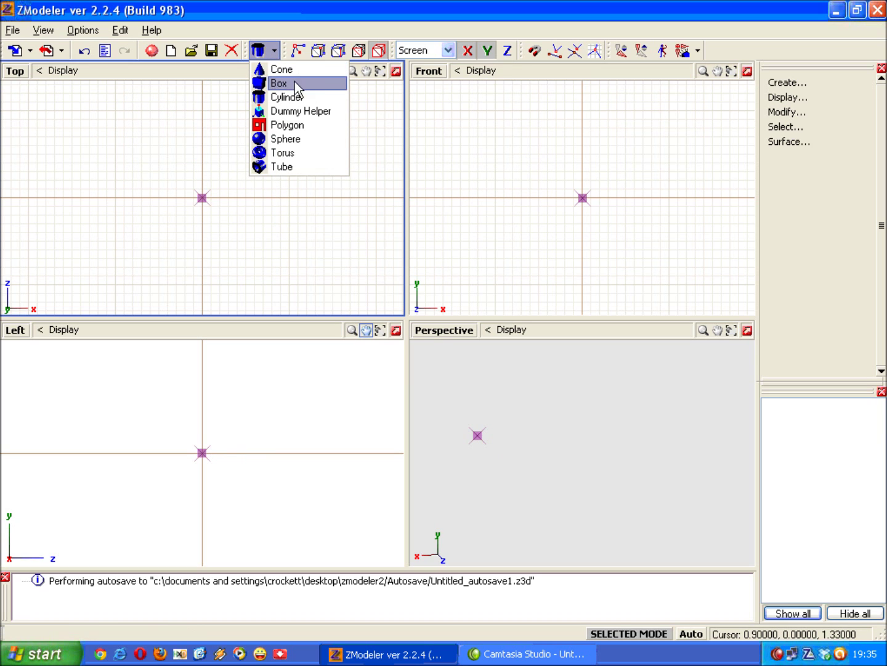
{"action": "left_click", "coordinate": [303, 154]}
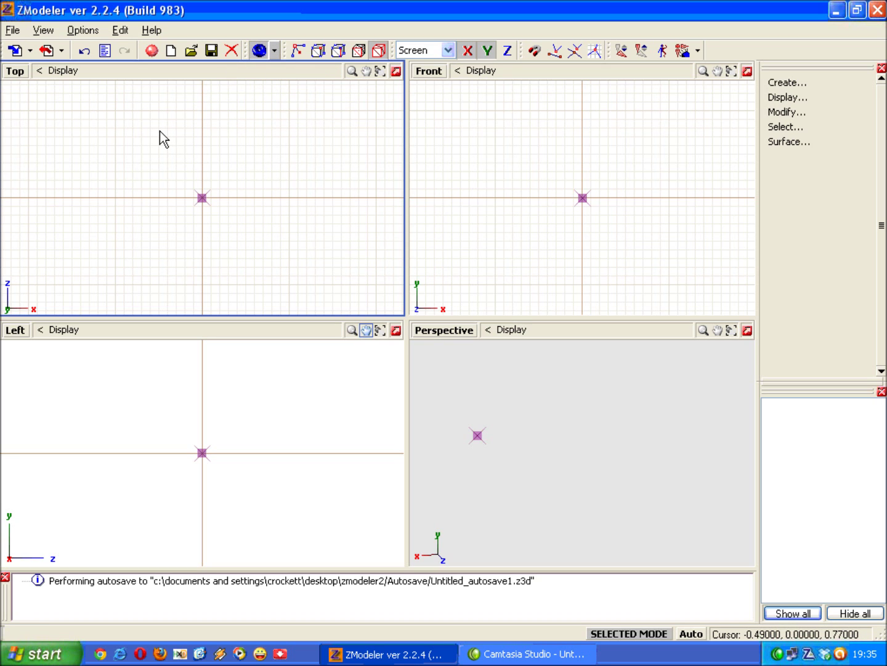
{"action": "left_click_drag", "start_coordinate": [160, 131], "coordinate": [160, 188]}
{"action": "left_click", "coordinate": [159, 188]}
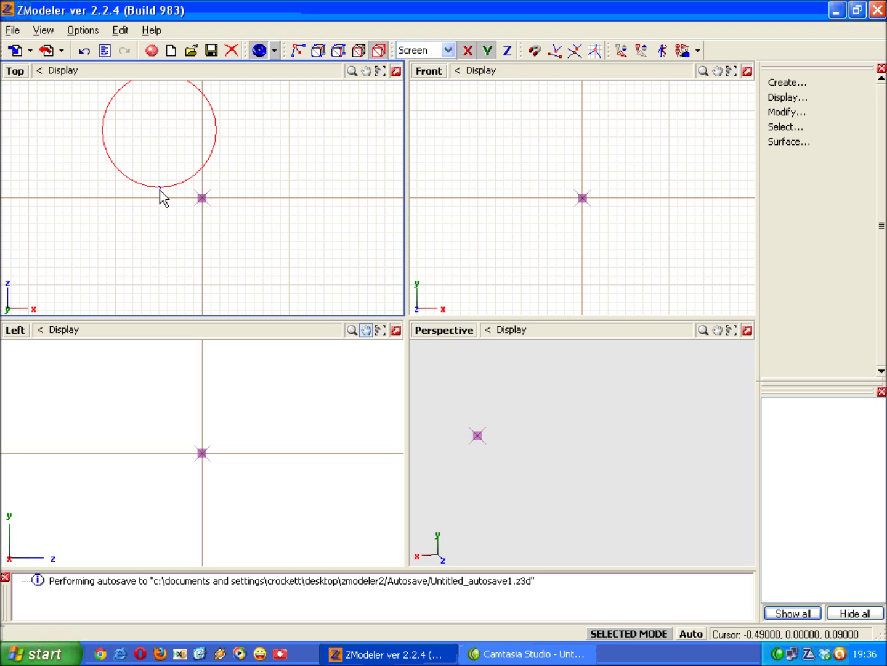
{"action": "left_click", "coordinate": [161, 193]}
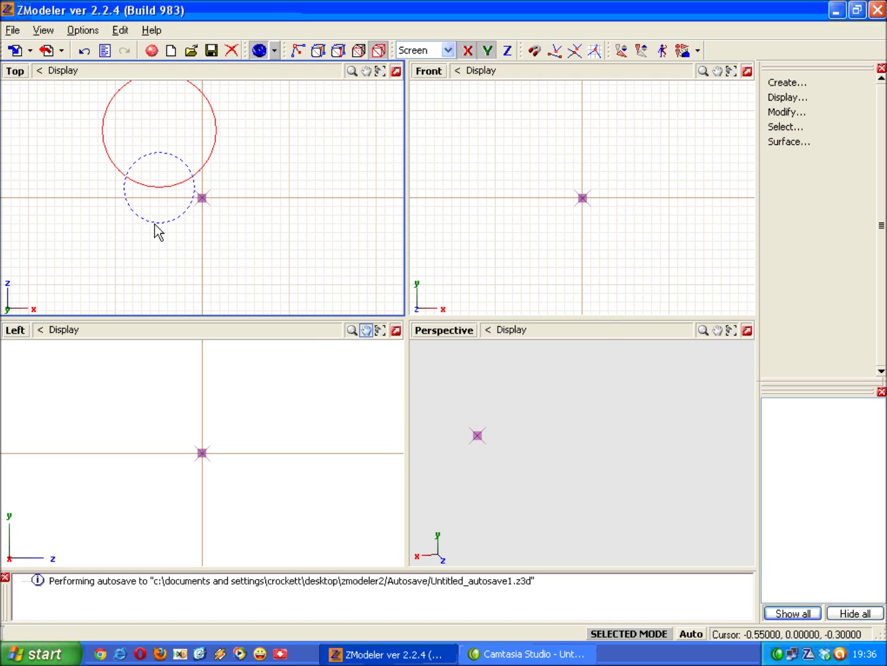
{"action": "left_click", "coordinate": [159, 232]}
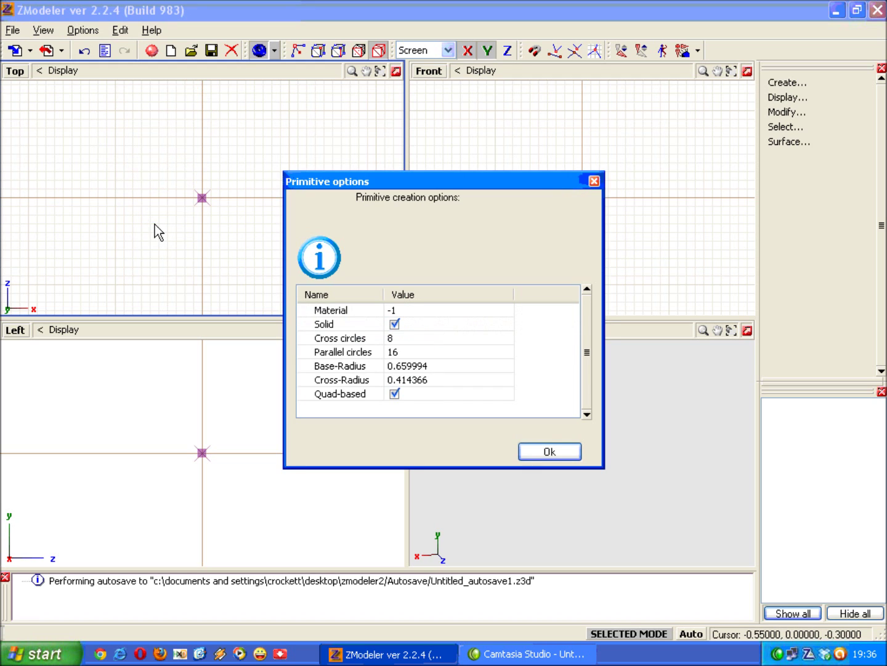
Set Cross circles to 16 and confirm with Ok to create the torus
{"action": "left_click", "coordinate": [451, 338]}
{"action": "left_click", "coordinate": [506, 336]}
{"action": "left_click", "coordinate": [507, 335]}
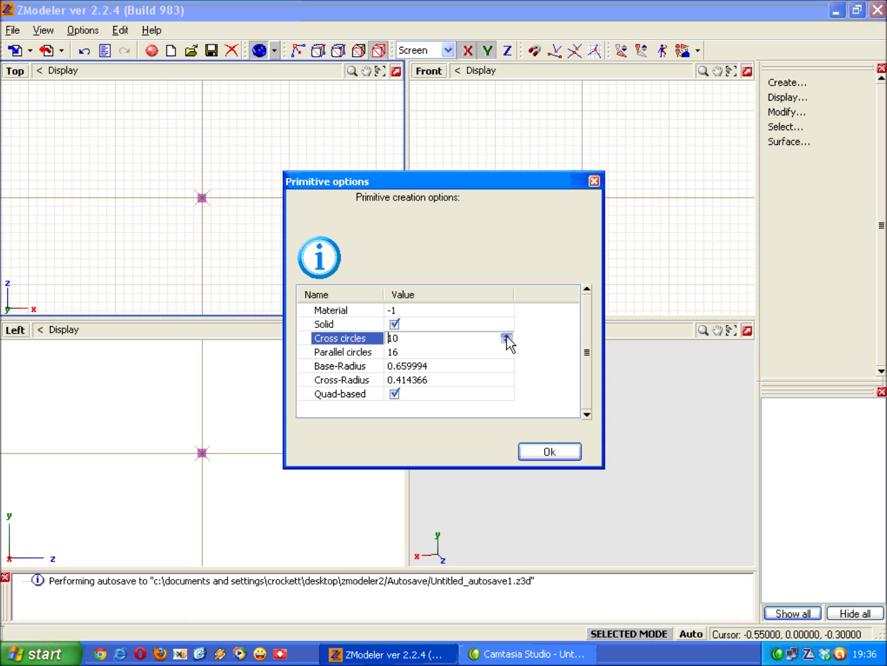
{"action": "left_click", "coordinate": [506, 336]}
{"action": "left_click", "coordinate": [506, 335]}
{"action": "left_click", "coordinate": [506, 336]}
{"action": "left_click", "coordinate": [507, 336]}
{"action": "left_click", "coordinate": [507, 335]}
{"action": "left_click", "coordinate": [506, 336]}
{"action": "left_click", "coordinate": [549, 451]}
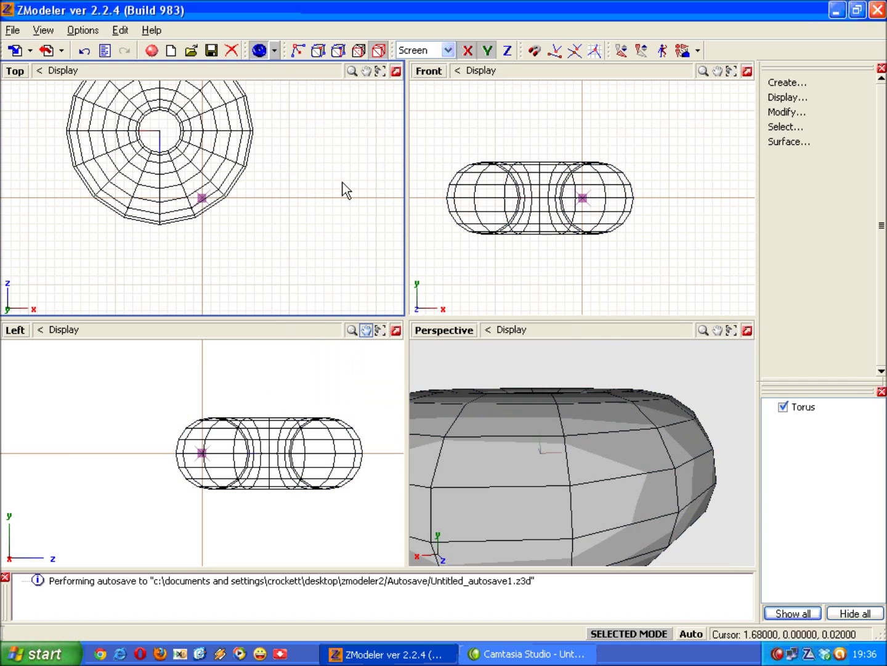
Toggle the shading mode, orbit the Perspective view around the torus, and select it
{"action": "left_click", "coordinate": [269, 52]}
{"action": "left_click", "coordinate": [483, 374]}
{"action": "middle_click_drag", "start_coordinate": [483, 375], "coordinate": [388, 402]}
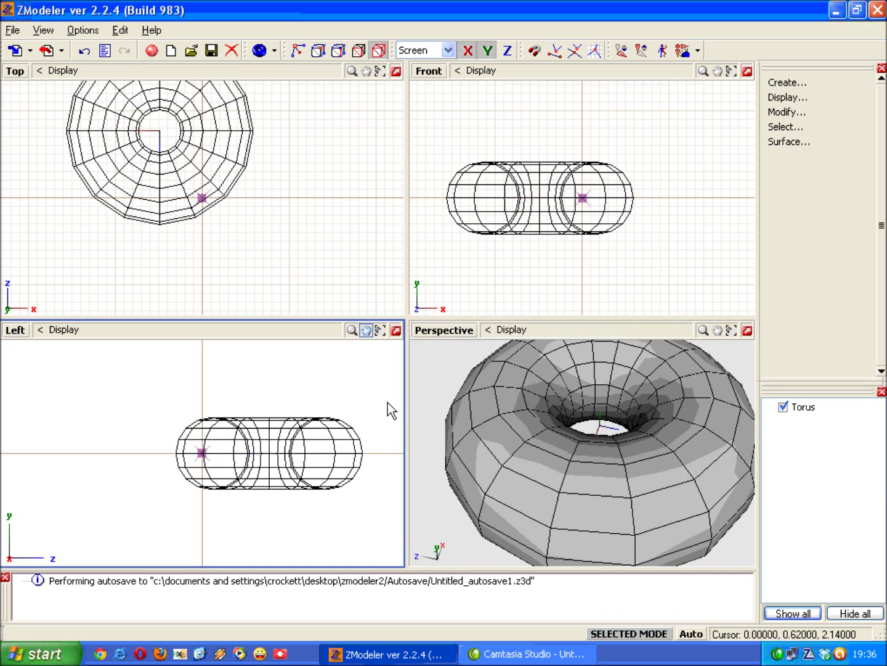
{"action": "left_click", "coordinate": [196, 183]}
Remove the torus with the right-click Edit > Delete command
{"action": "right_click", "coordinate": [196, 183]}
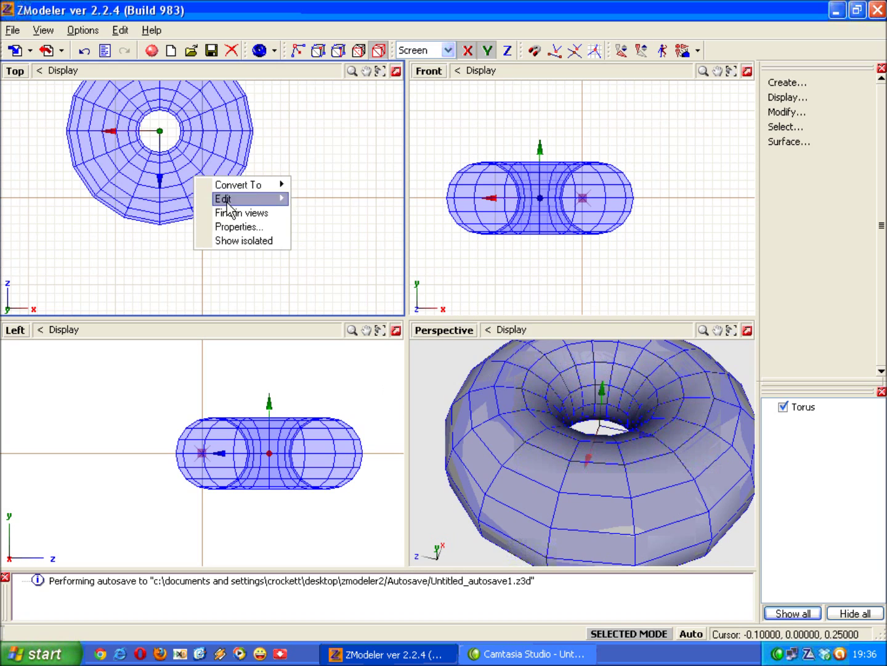
{"action": "mouse_move", "coordinate": [271, 199]}
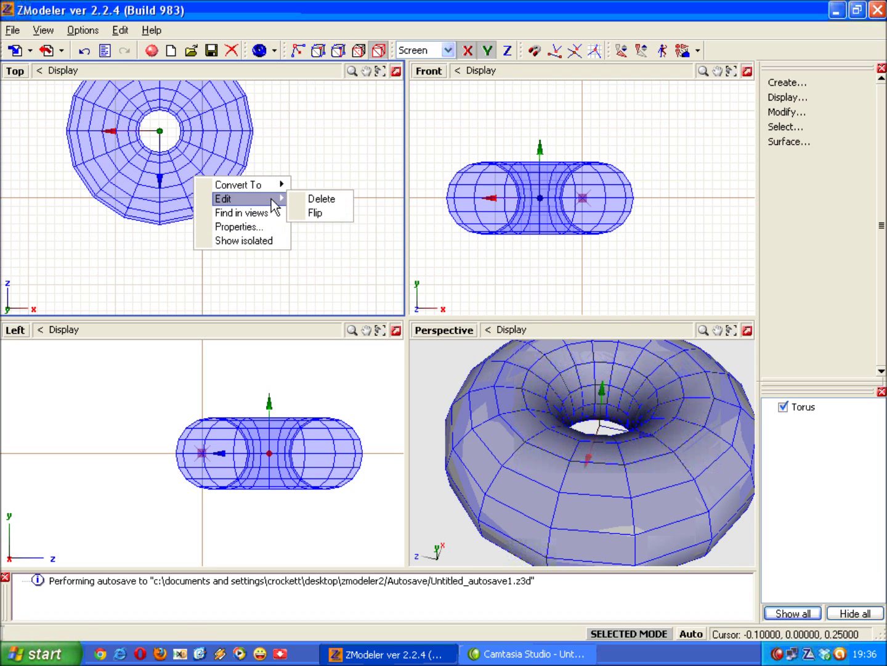
{"action": "left_click", "coordinate": [317, 201]}
{"action": "left_click", "coordinate": [275, 55]}
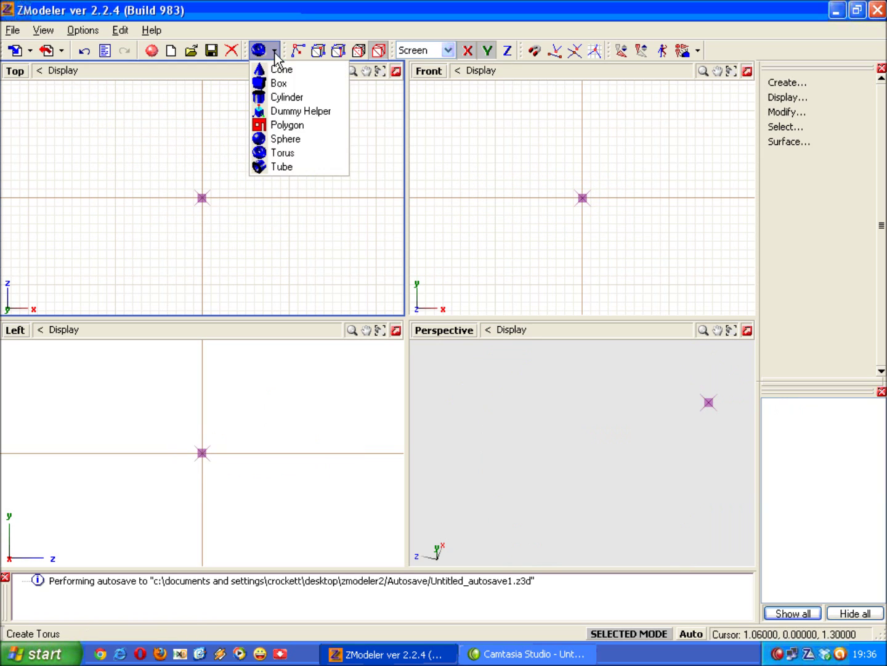
Choose the Tube primitive and, after one cancelled attempt, outline radii 0.521722 and 0.694621 in Top
{"action": "left_click", "coordinate": [280, 170]}
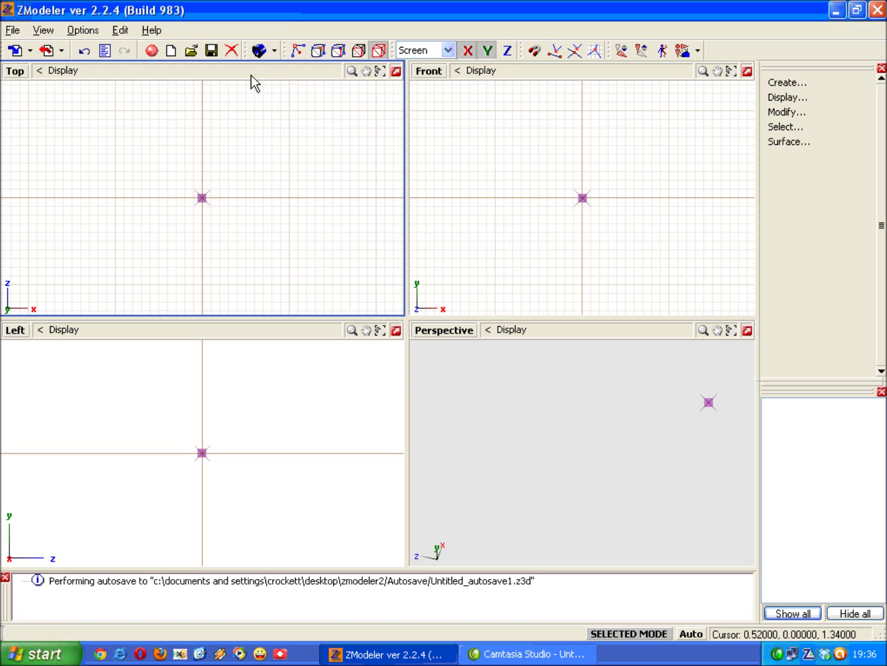
{"action": "left_click", "coordinate": [259, 50]}
{"action": "left_click_drag", "start_coordinate": [127, 130], "coordinate": [130, 171]}
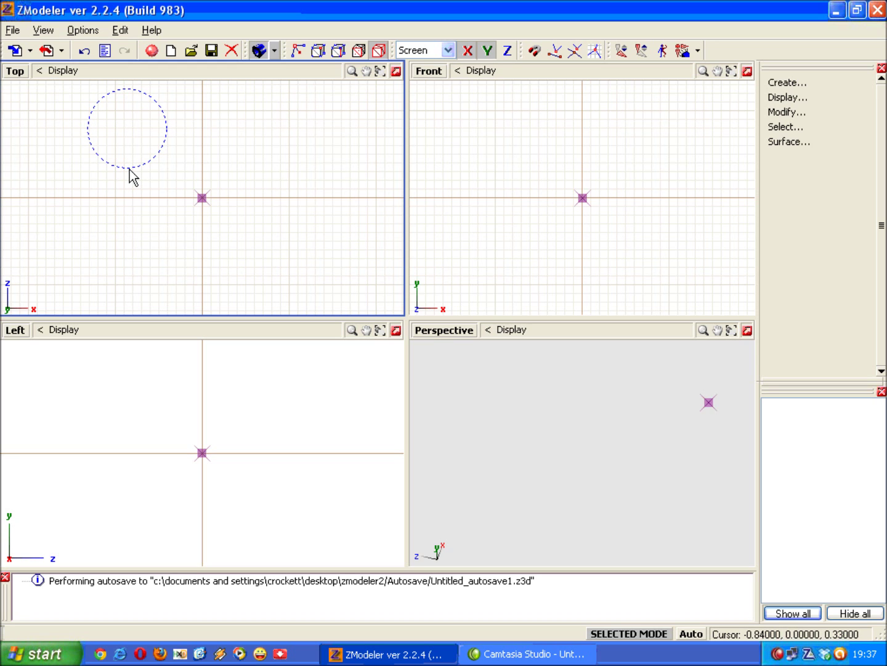
{"action": "left_click_drag", "start_coordinate": [138, 121], "coordinate": [137, 155]}
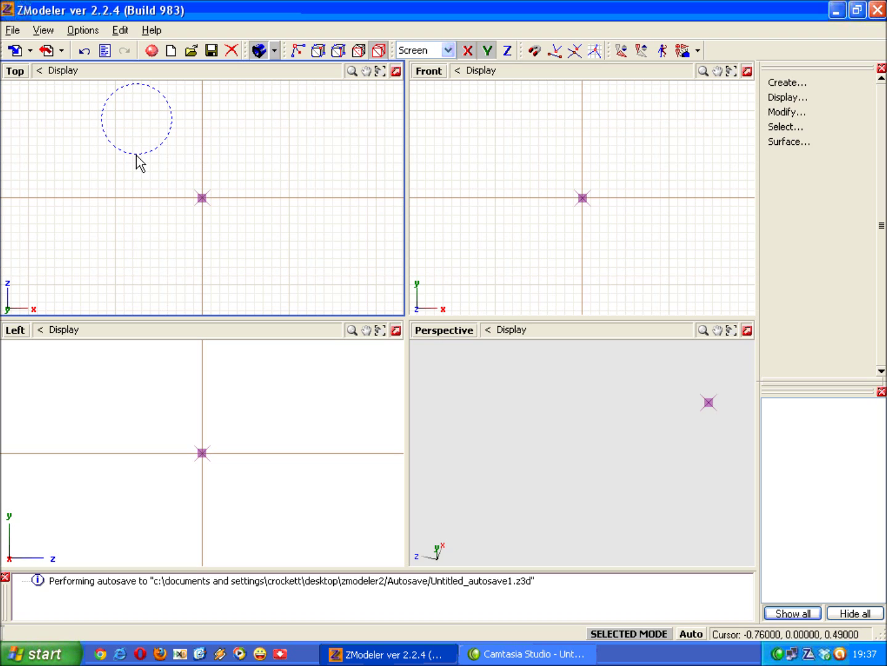
{"action": "left_click_drag", "start_coordinate": [136, 154], "coordinate": [137, 161]}
{"action": "right_click", "coordinate": [151, 170]}
{"action": "left_click", "coordinate": [253, 52]}
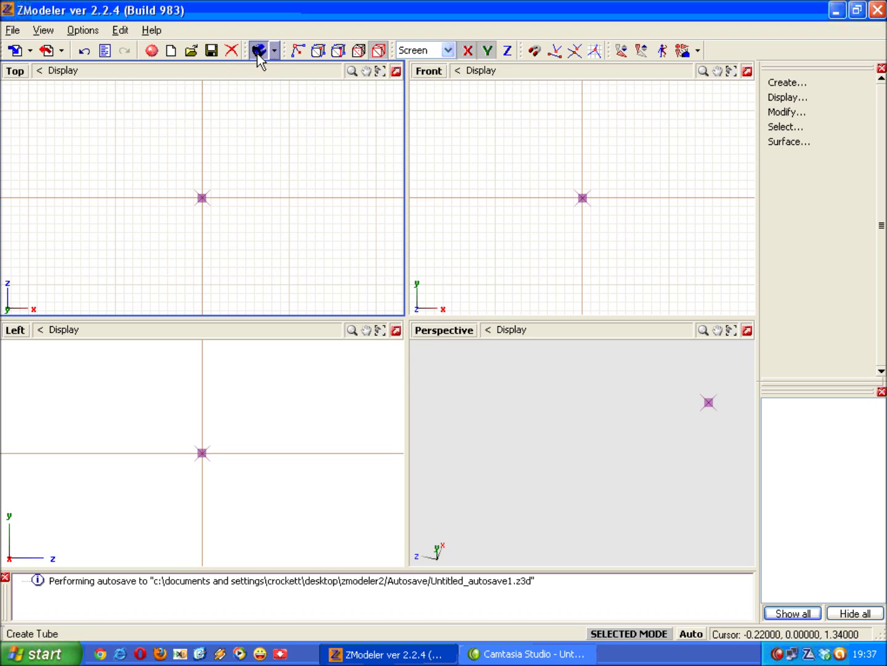
{"action": "left_click_drag", "start_coordinate": [86, 139], "coordinate": [76, 195]}
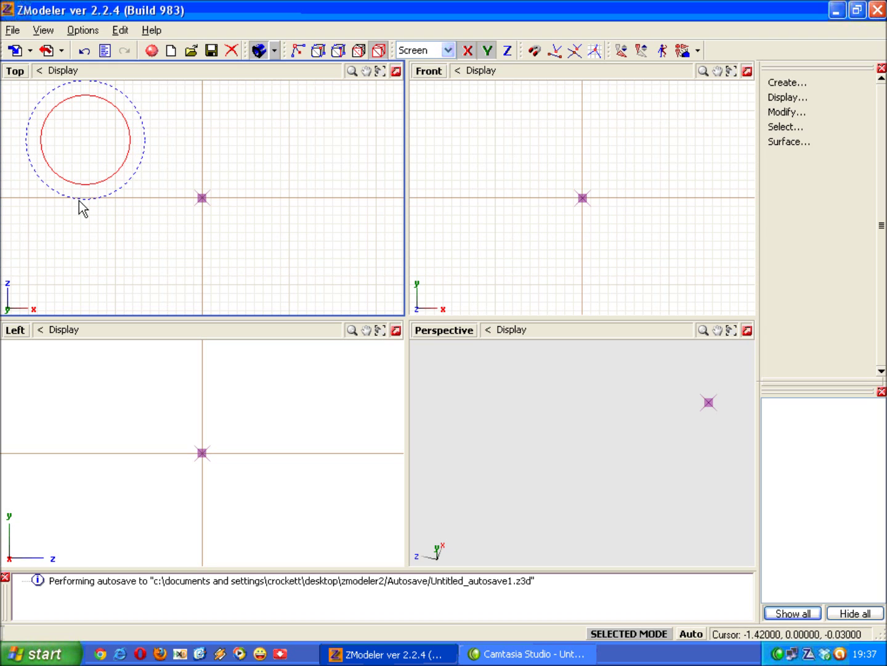
{"action": "left_click", "coordinate": [80, 202]}
Set the tube's height and raise Cross Points from 8 to 16, confirming with Ok
{"action": "left_click", "coordinate": [79, 202]}
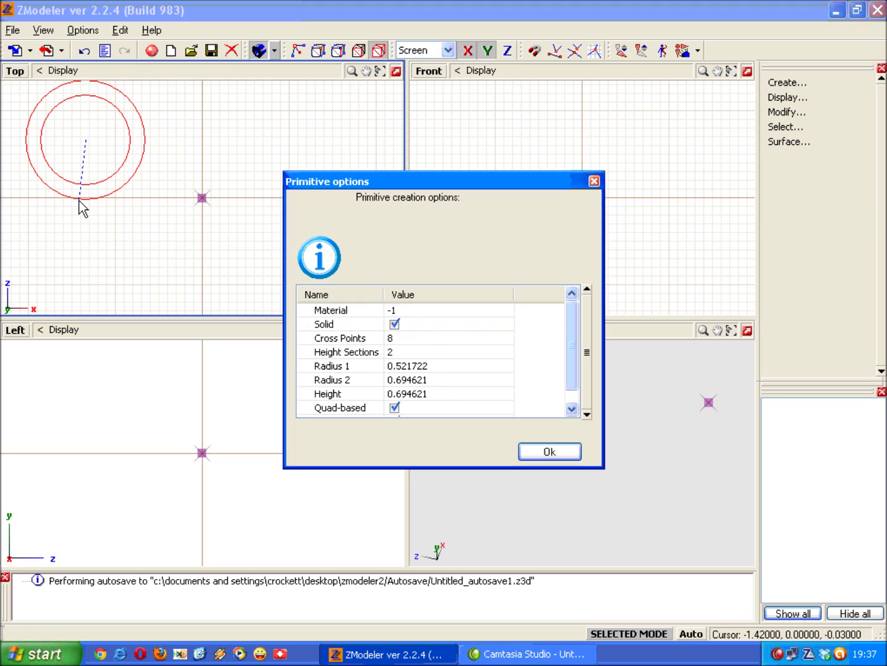
{"action": "left_click", "coordinate": [387, 339]}
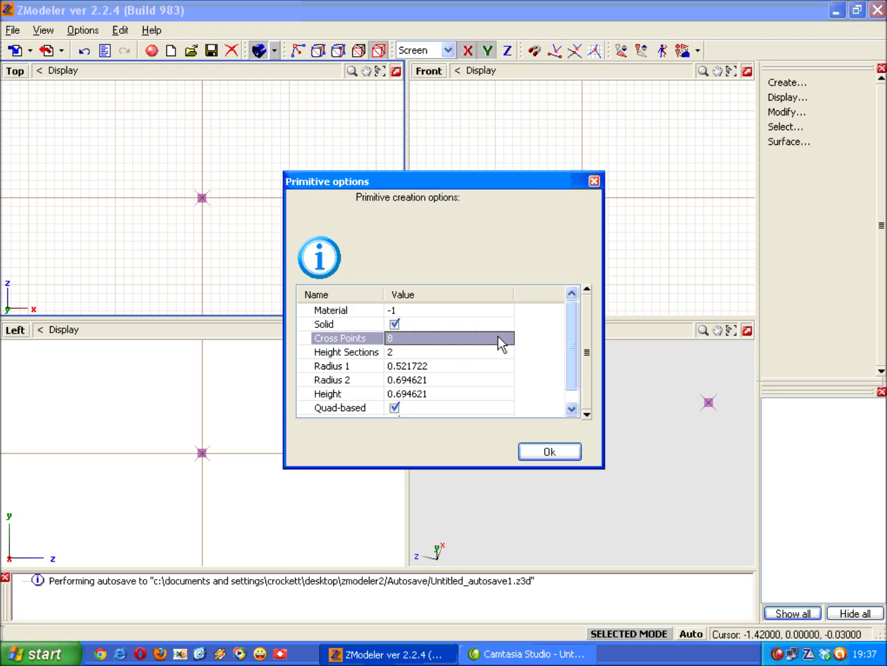
{"action": "left_click", "coordinate": [508, 340]}
{"action": "left_click", "coordinate": [507, 336]}
{"action": "left_click", "coordinate": [506, 336]}
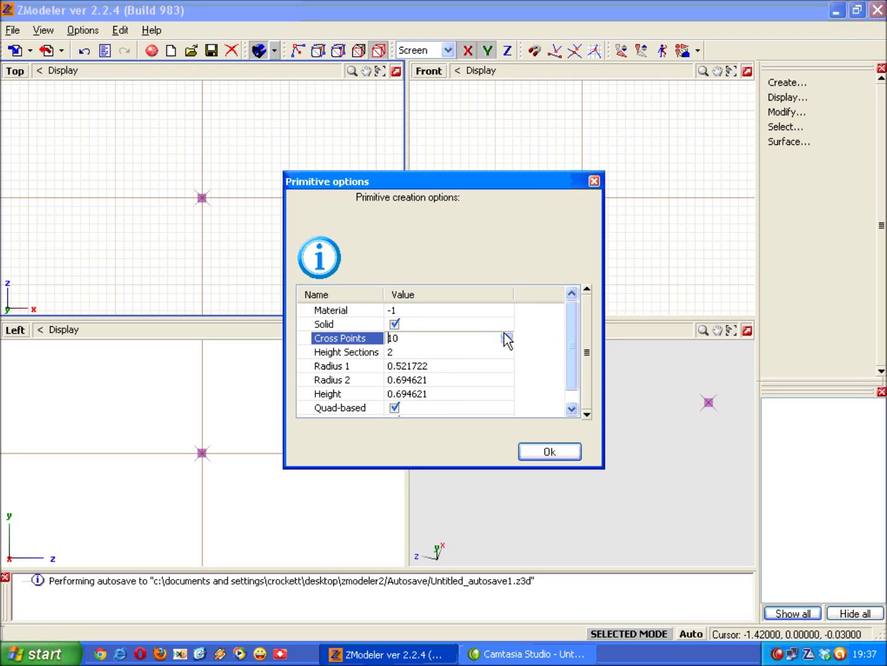
{"action": "left_click", "coordinate": [504, 335]}
{"action": "left_click", "coordinate": [504, 334]}
{"action": "left_click", "coordinate": [502, 335]}
{"action": "left_click", "coordinate": [546, 452]}
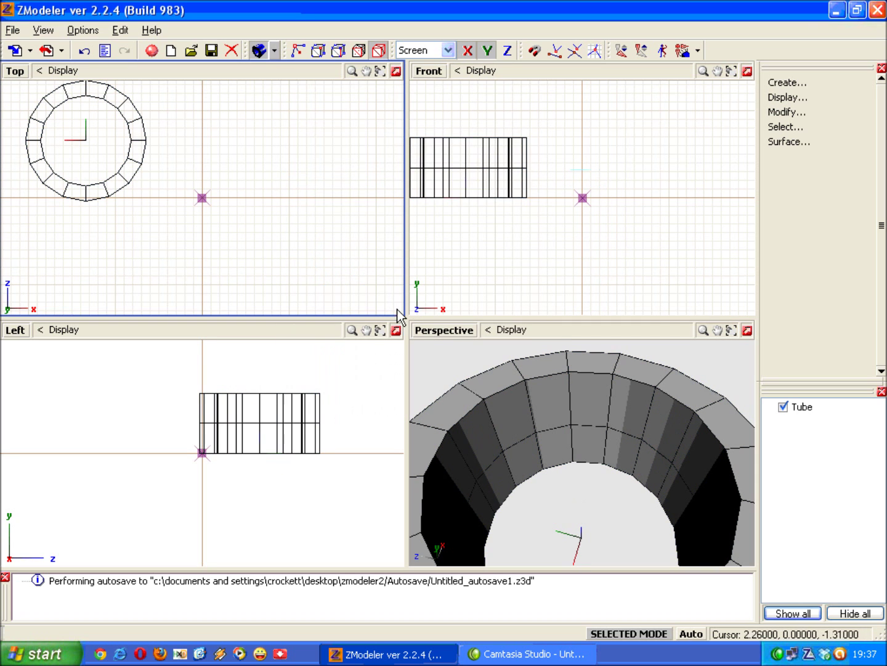
Apply smooth shading to the tube, orbit the Perspective view around it, then deselect it
{"action": "left_click", "coordinate": [265, 55]}
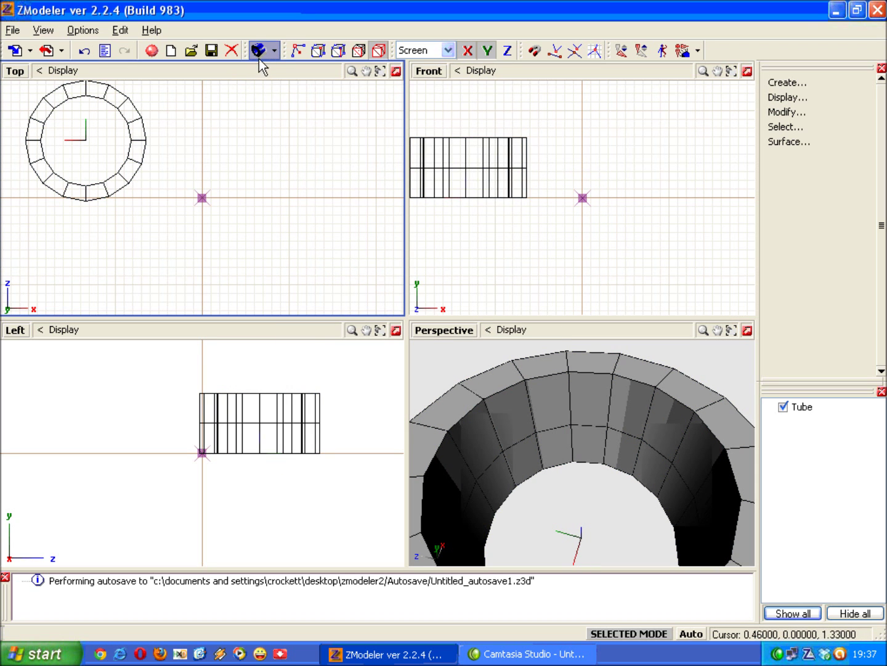
{"action": "left_click", "coordinate": [526, 417]}
{"action": "middle_click_drag", "start_coordinate": [526, 417], "coordinate": [502, 429]}
{"action": "left_click", "coordinate": [364, 125]}
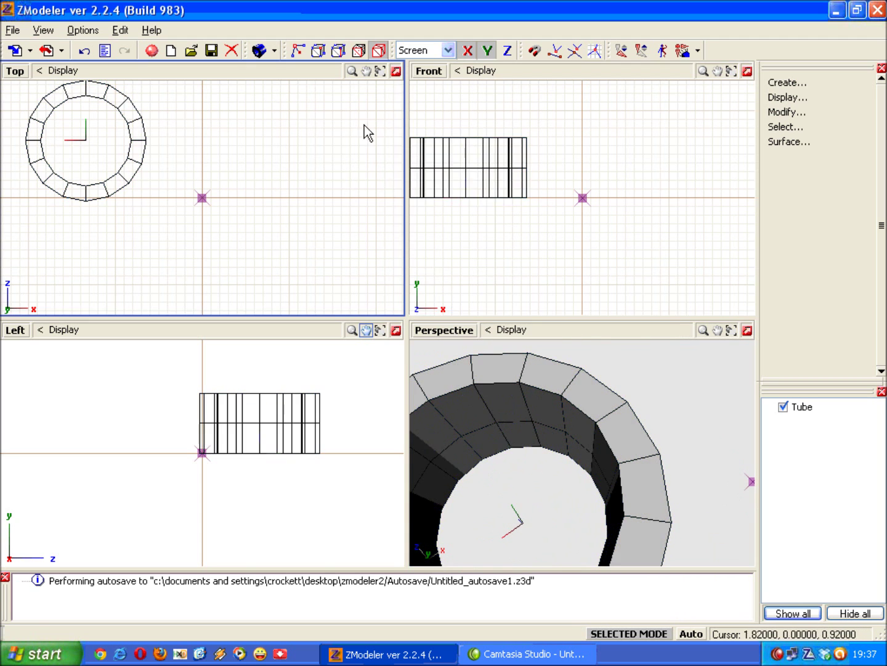